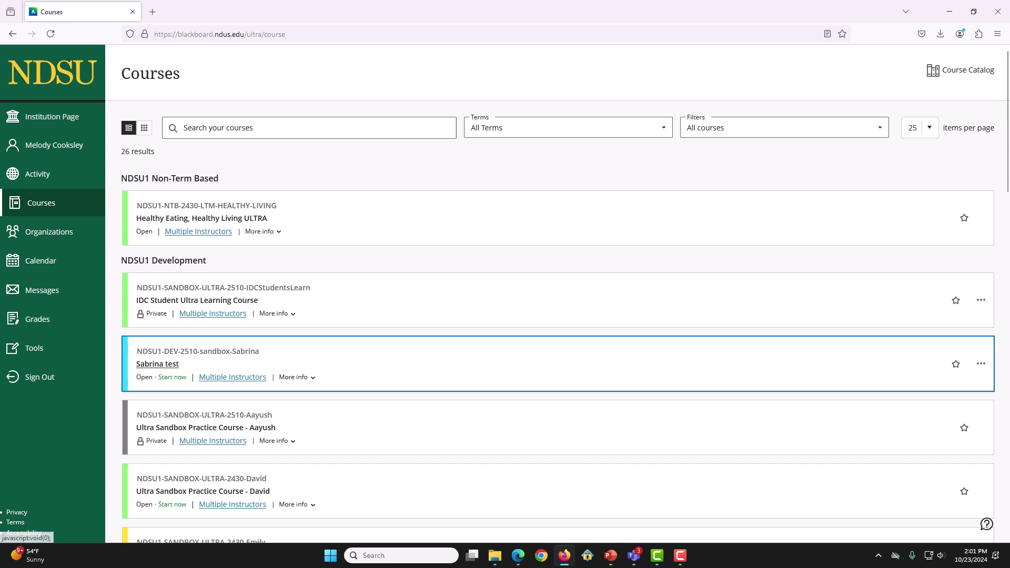
Step: Download the Group Sets template CSV from the Sabrina test course's Import Group Set panel
{"action": "key", "text": "Return"}
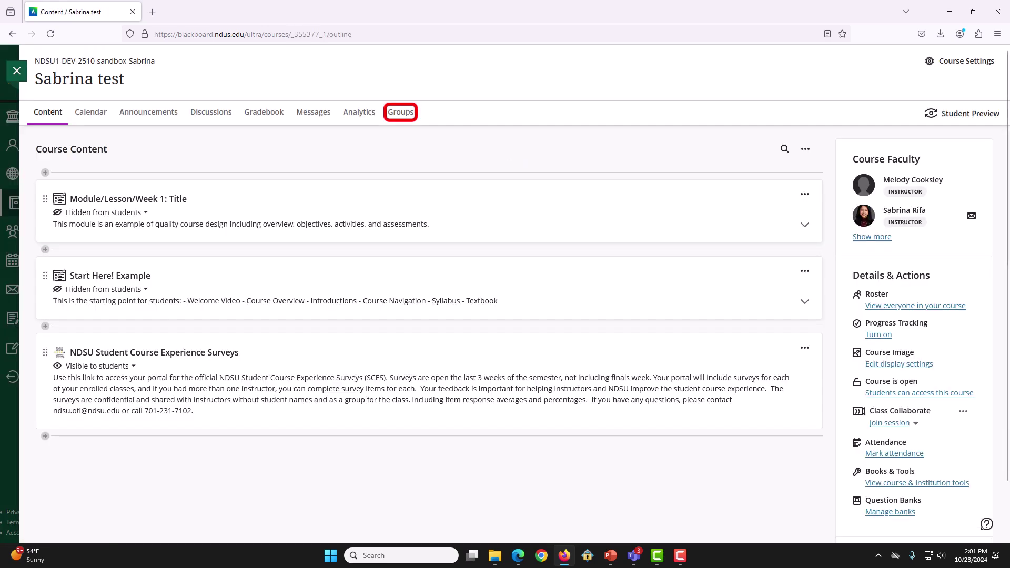
{"action": "key", "text": "Return"}
{"action": "key", "text": "Tab"}
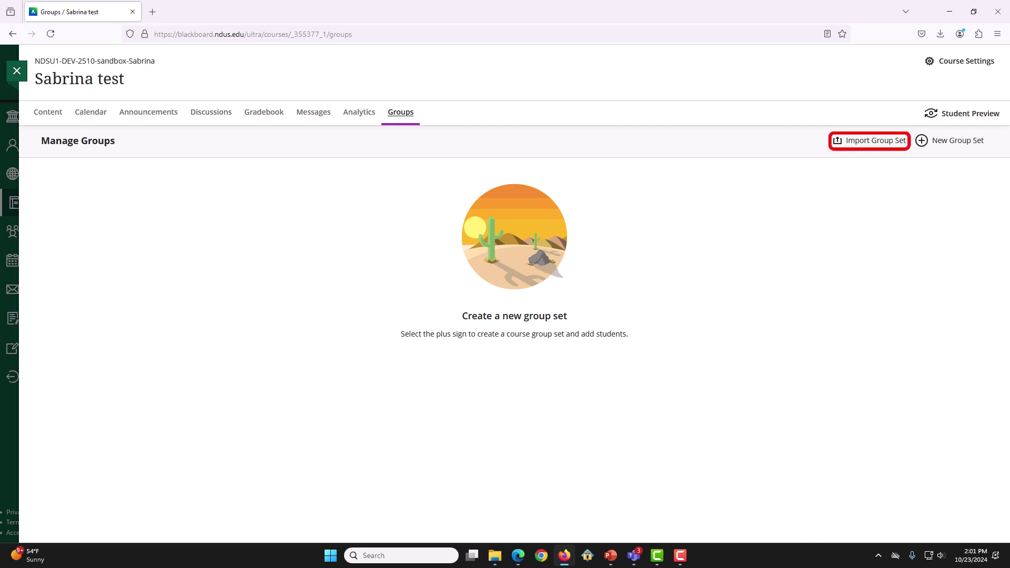
{"action": "key", "text": "Return"}
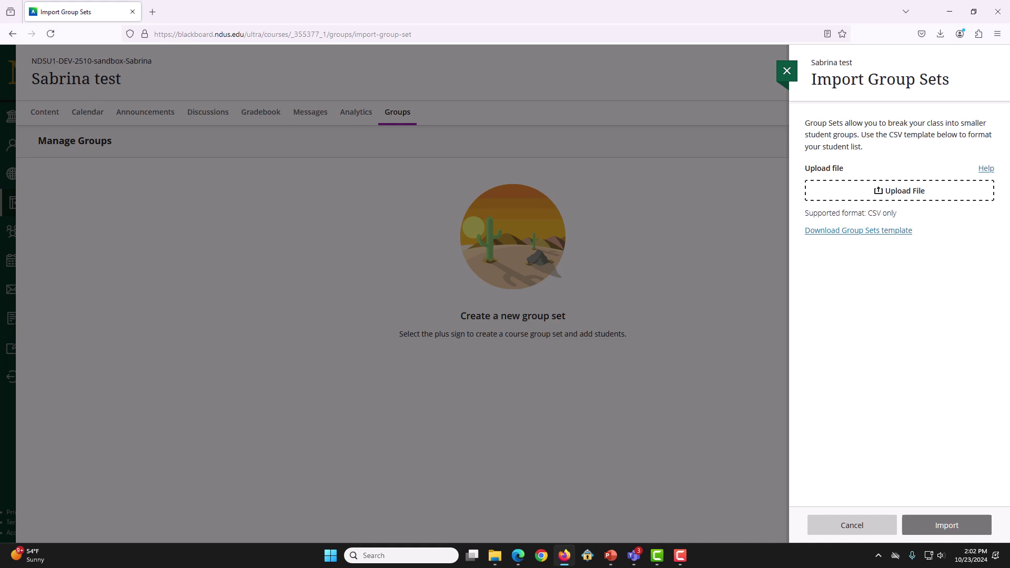
{"action": "key", "text": "Tab"}
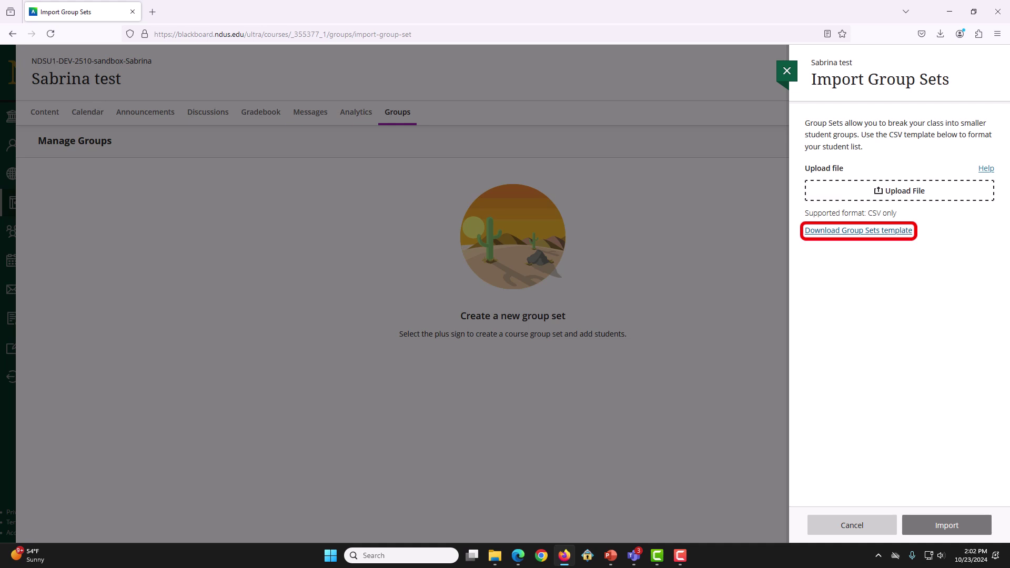
{"action": "key", "text": "Return"}
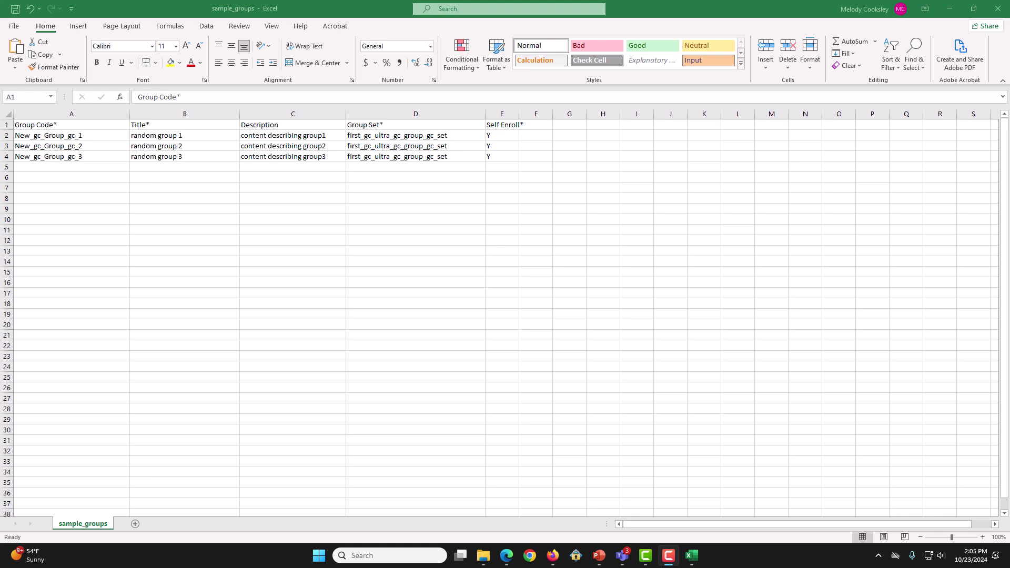
Step: Replace the group code in A2 with NDSU1-2510-SabAmi-12345
{"action": "double_click", "coordinate": [52, 136]}
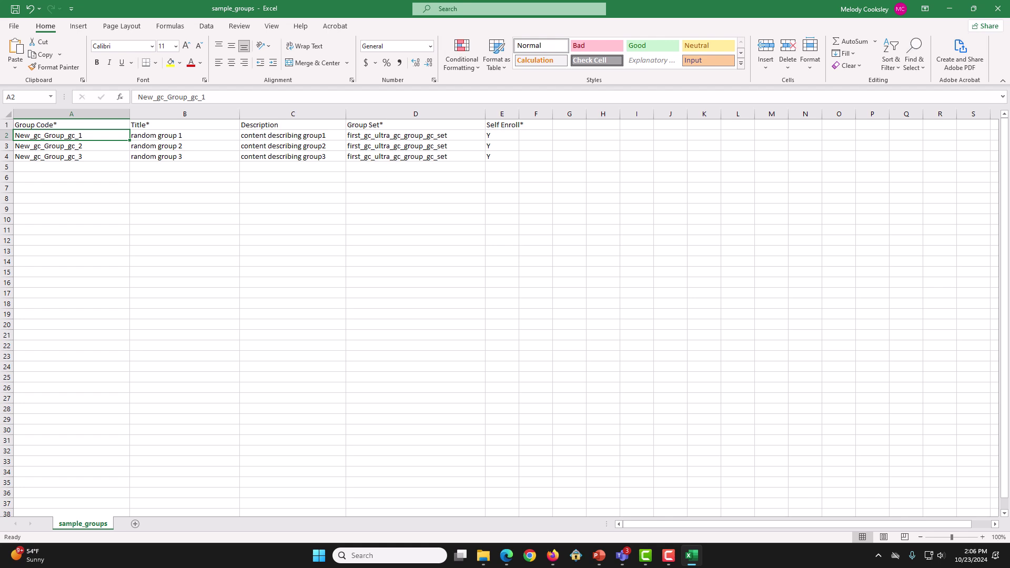
{"action": "key", "text": "shift+Home"}
{"action": "type", "text": "NDSU1-2510-SabAmi-12345"}
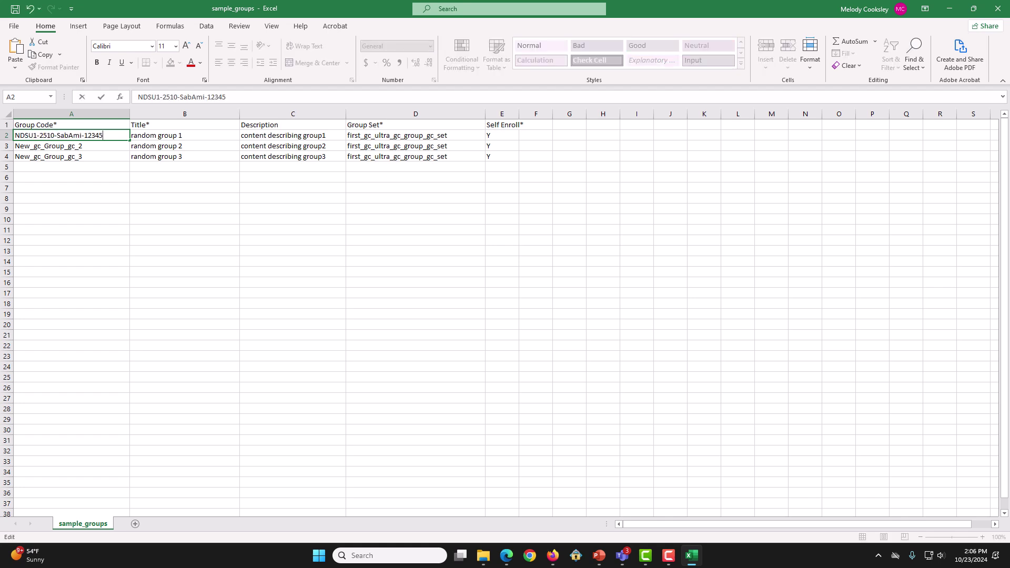
{"action": "key", "text": "Return"}
{"action": "key", "text": "Down"}
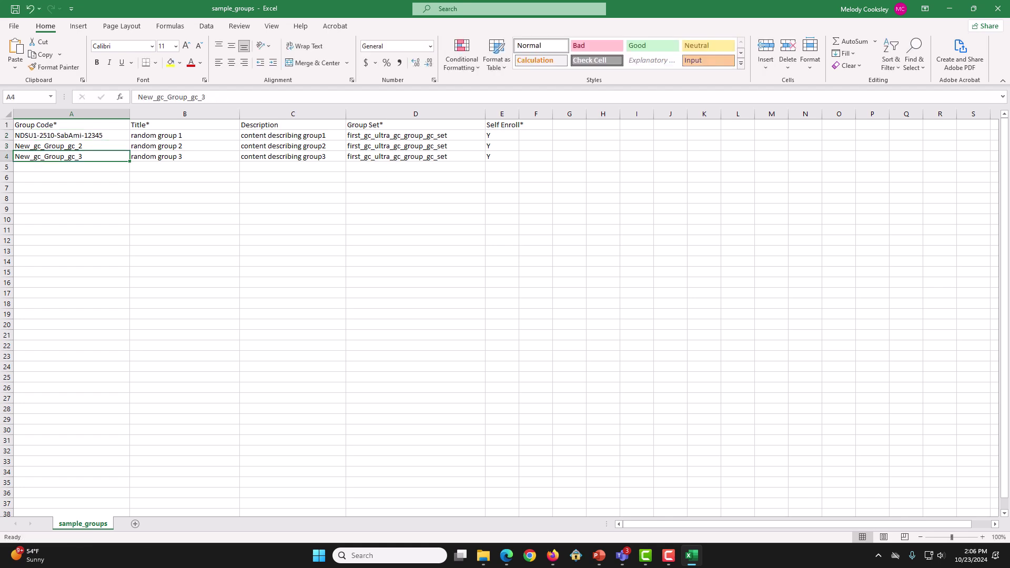
{"action": "key", "text": "Up"}
Step: Set A3's group code to NDSU1-2510-SabAmi-12346 and clear the third group's row A4:E4
{"action": "key", "text": "F2"}
{"action": "key", "text": "shift+Home"}
{"action": "type", "text": "NDSU1-2510-SabAmi-12345"}
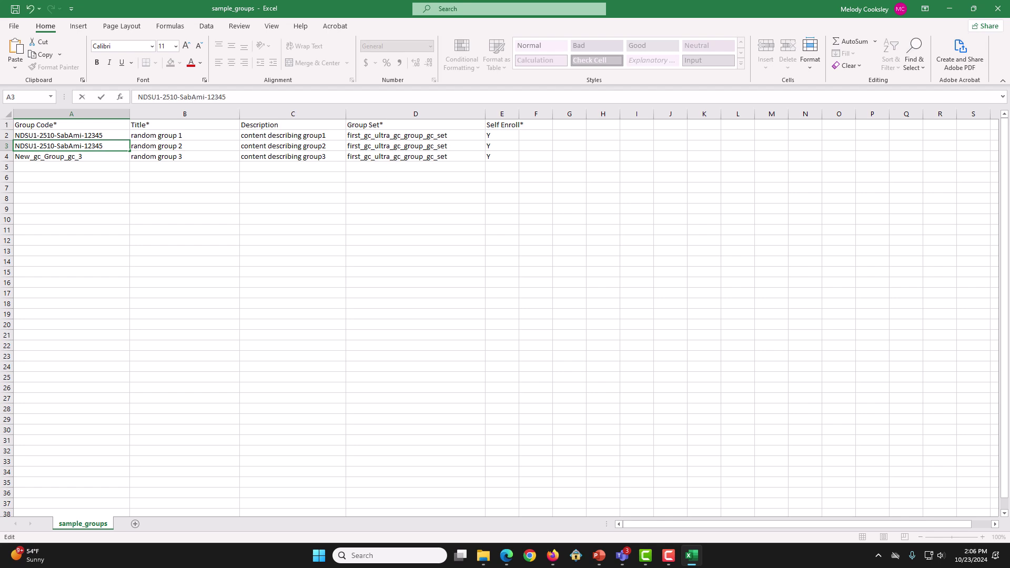
{"action": "key", "text": "BackSpace"}
{"action": "type", "text": "6"}
{"action": "left_click", "coordinate": [70, 188]}
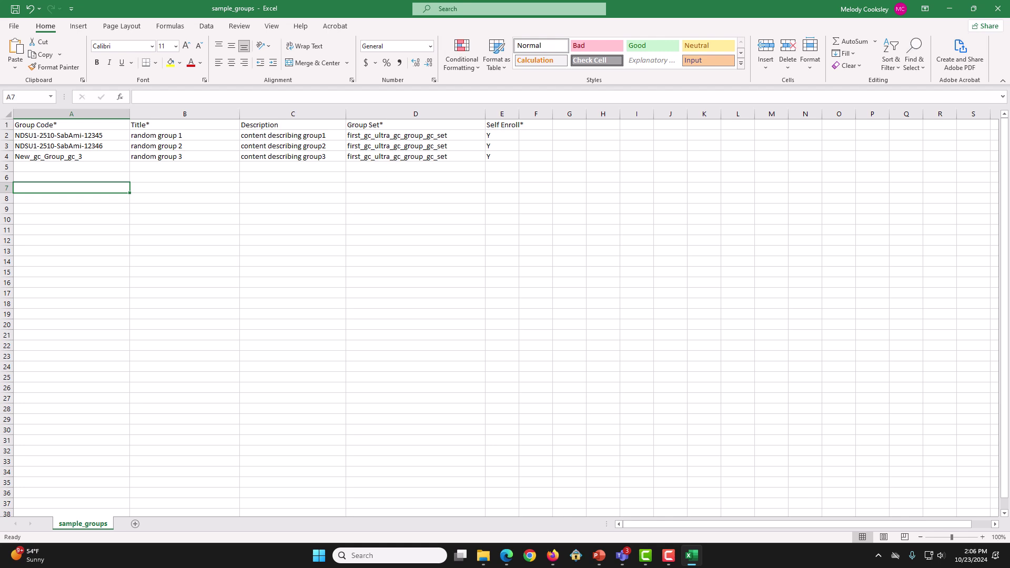
{"action": "left_click_drag", "start_coordinate": [47, 156], "coordinate": [502, 156]}
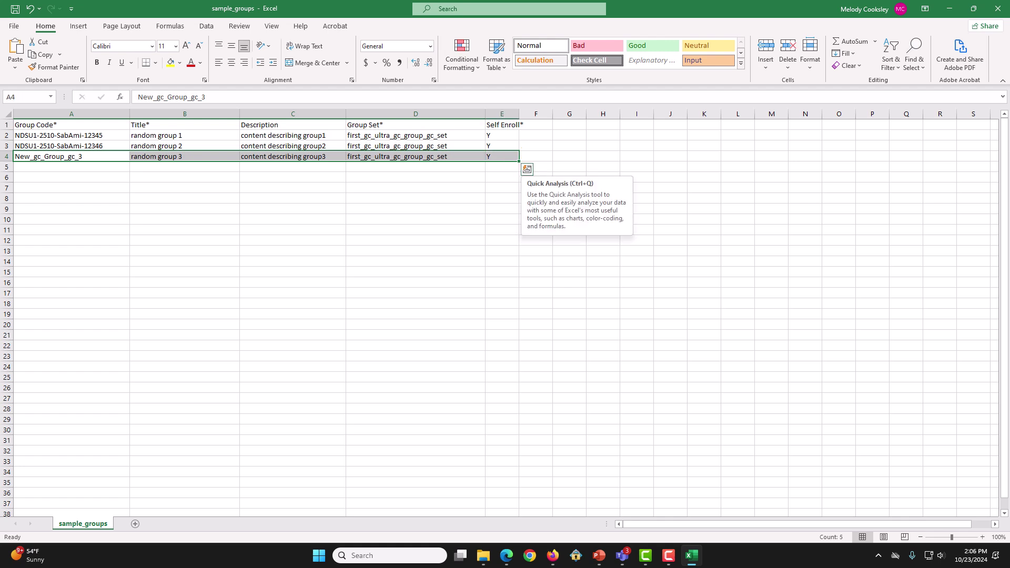
{"action": "key", "text": "Delete"}
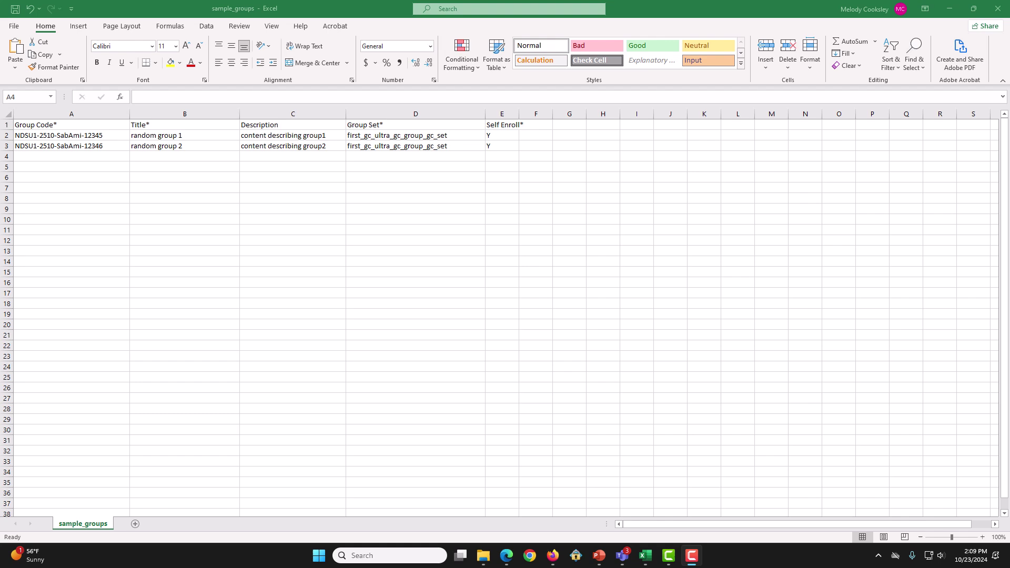
Step: Overwrite the titles with 12345 in B2 and 123456 in B3
{"action": "left_click", "coordinate": [184, 135]}
{"action": "key", "text": "F2"}
{"action": "key", "text": "shift+Home"}
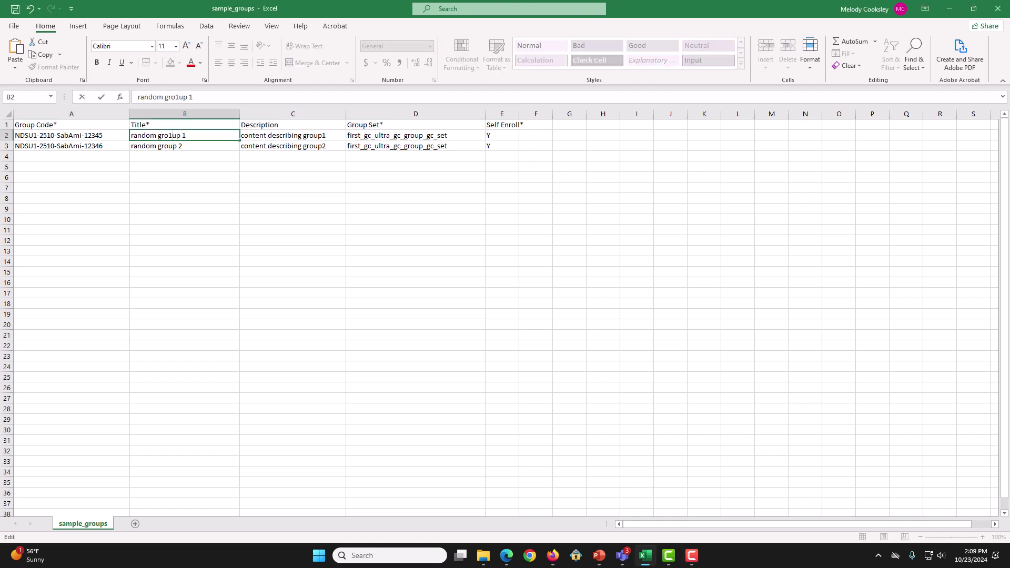
{"action": "type", "text": "12345"}
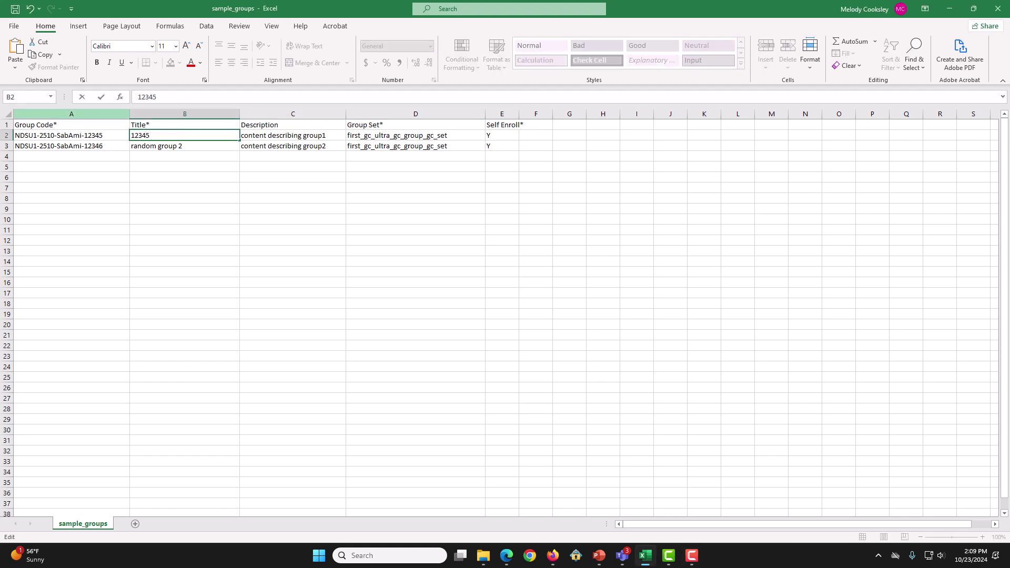
{"action": "left_click", "coordinate": [157, 145]}
{"action": "key", "text": "F2"}
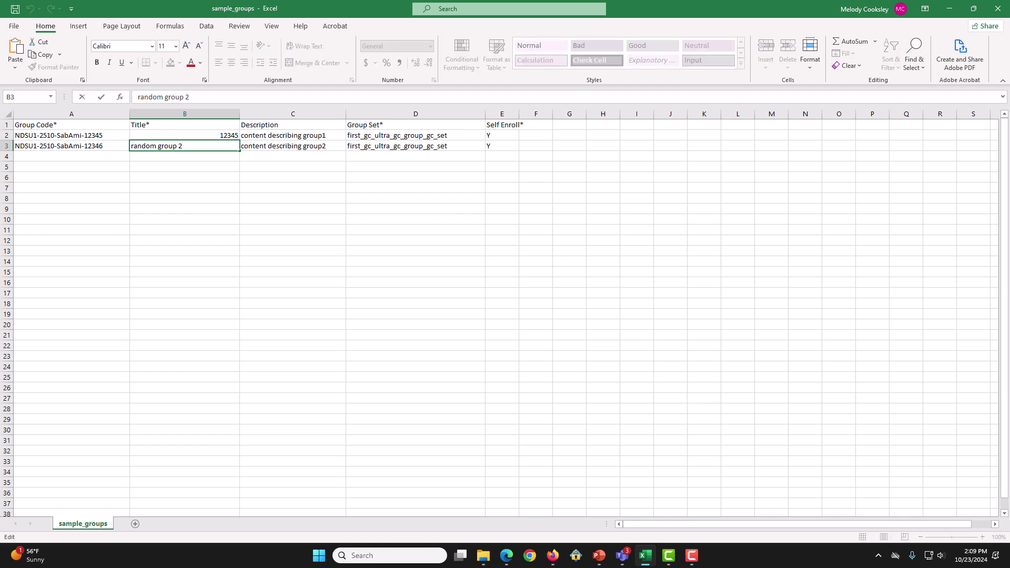
{"action": "key", "text": "shift+Home"}
{"action": "type", "text": "123456"}
{"action": "key", "text": "Return"}
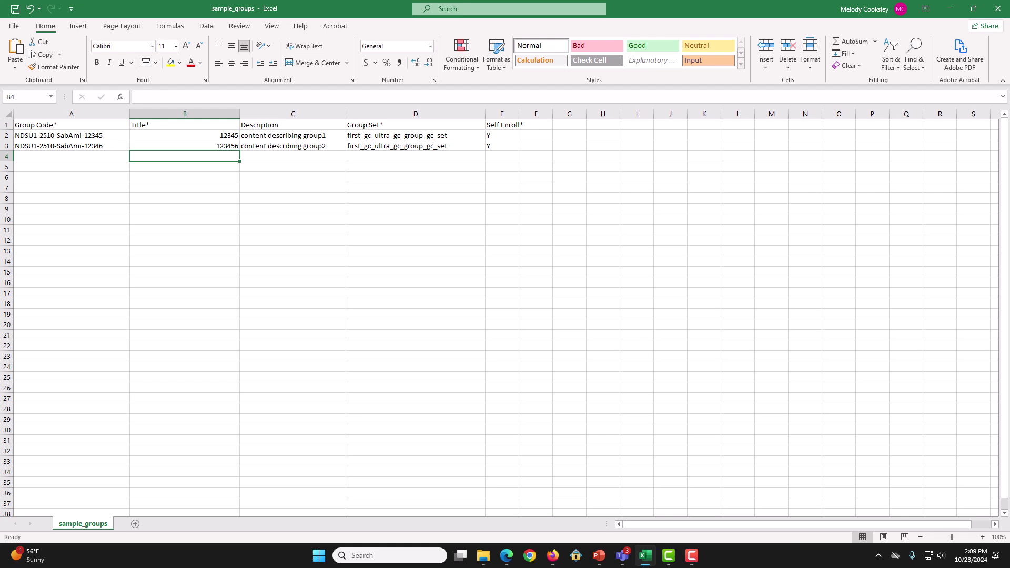
{"action": "key", "text": "Tab"}
{"action": "key", "text": "alt+Tab"}
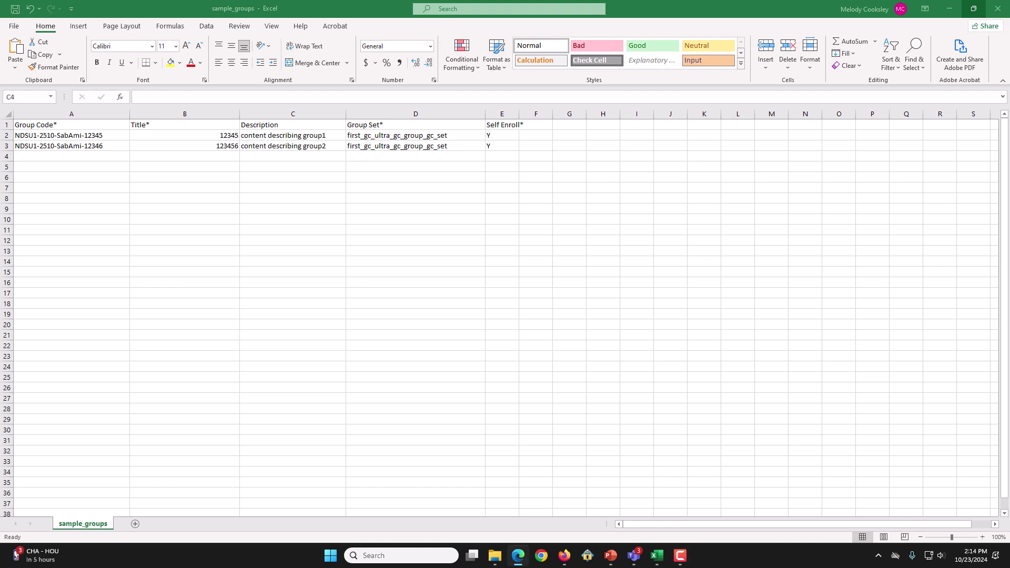
Step: Set the group set in D2 and D3 to Merged_Course_Sections_Students
{"action": "left_click", "coordinate": [416, 135]}
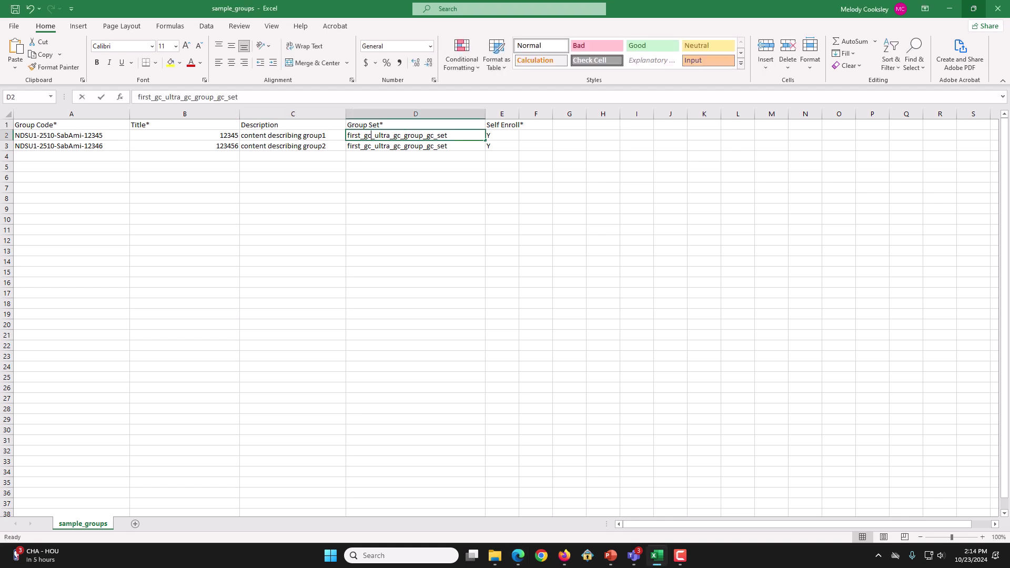
{"action": "double_click", "coordinate": [397, 135]}
{"action": "double_click", "coordinate": [397, 135]}
{"action": "type", "text": "Merged_Course_Sections_Students"}
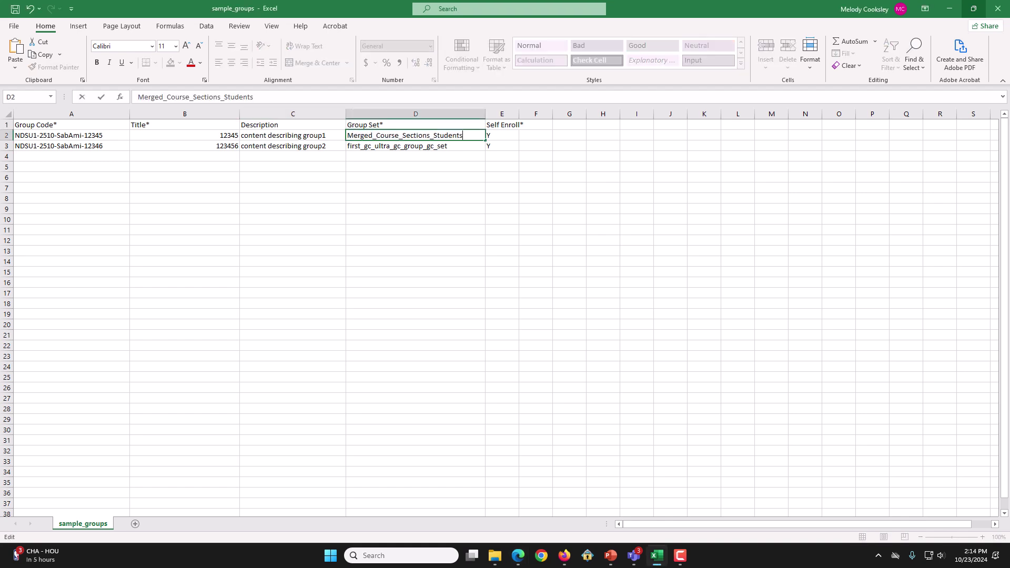
{"action": "key", "text": "Return"}
{"action": "key", "text": "F2"}
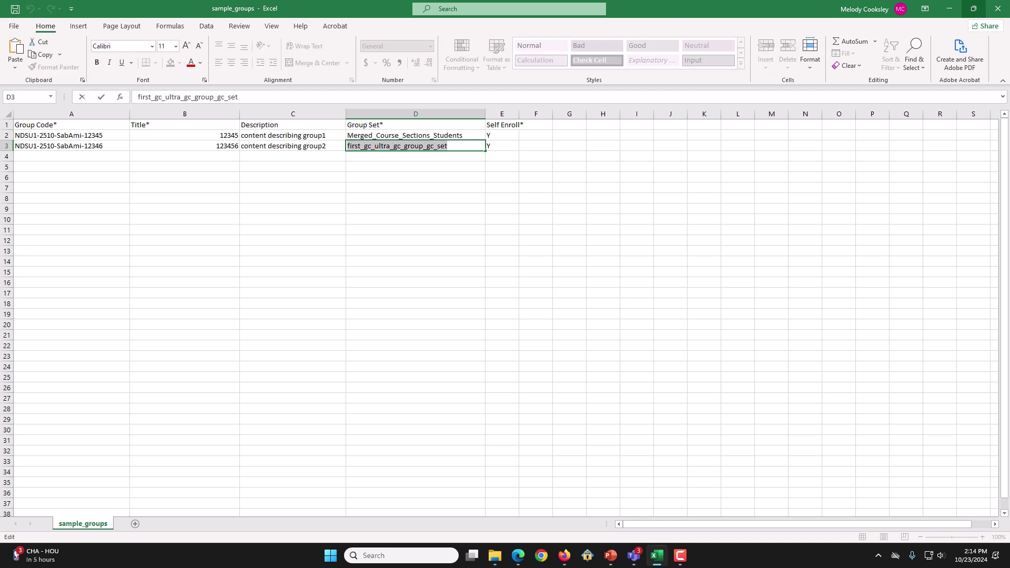
{"action": "type", "text": "Merged_Course_Sections_Students"}
{"action": "key", "text": "Return"}
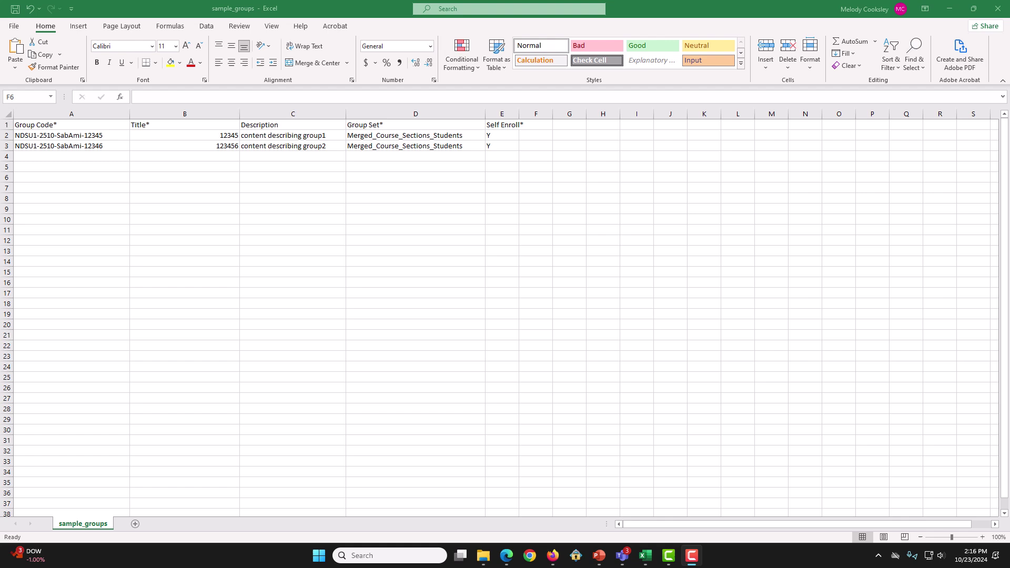
Step: Enter N for Self Enroll in E2 and E3
{"action": "left_click", "coordinate": [502, 135]}
{"action": "type", "text": "N"}
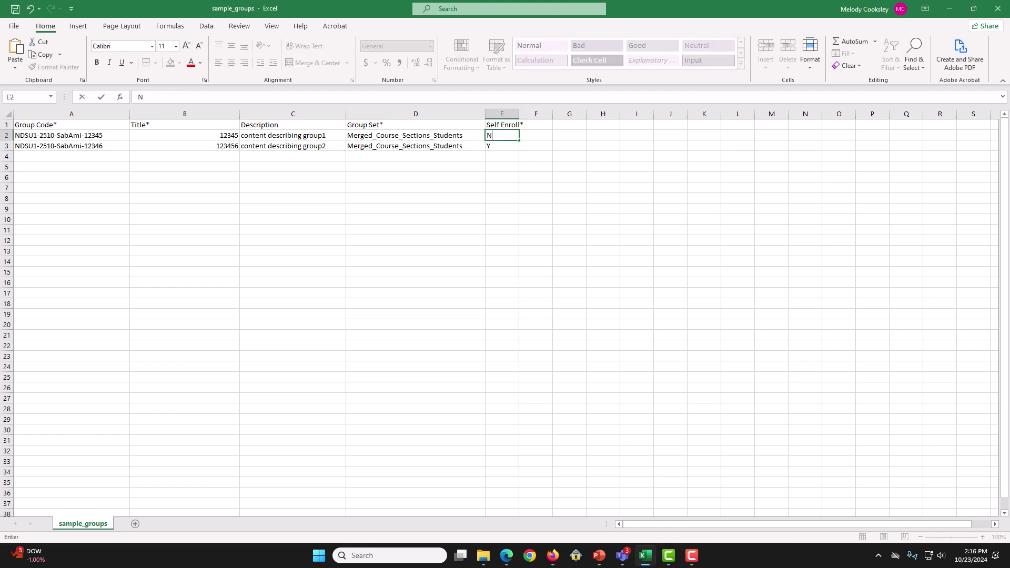
{"action": "key", "text": "Return"}
{"action": "type", "text": "N"}
{"action": "key", "text": "Return"}
{"action": "key", "text": "Return"}
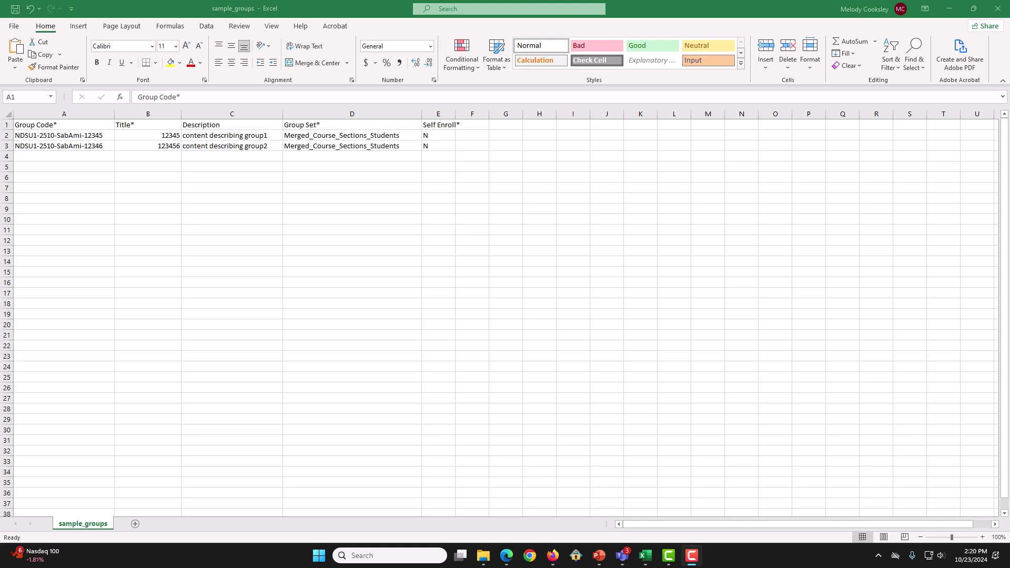
Step: Save the sheet to Downloads as CSV groups_for_idc789_course, then close Excel
{"action": "key", "text": "alt+f"}
{"action": "key", "text": "a"}
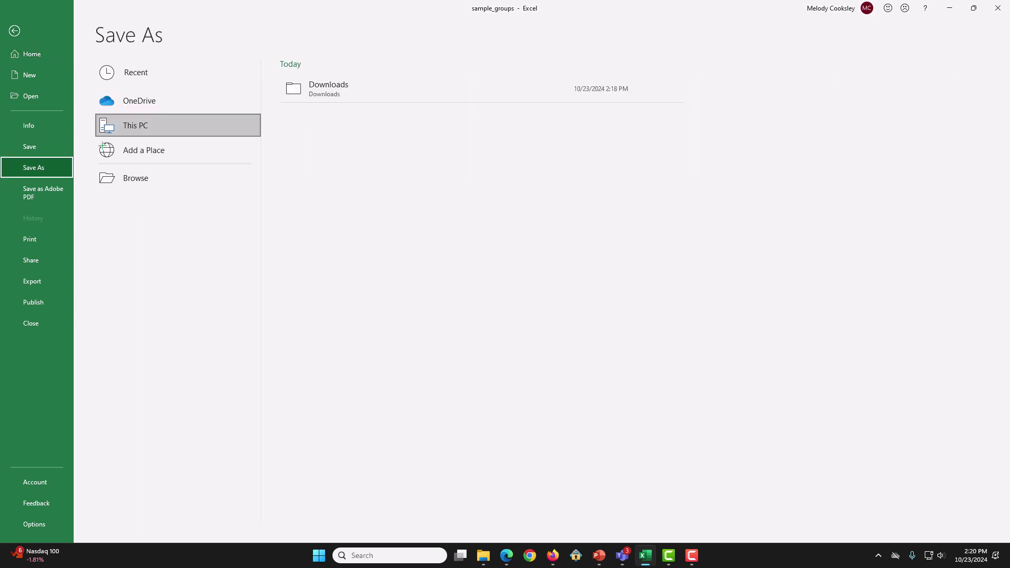
{"action": "key", "text": "Down"}
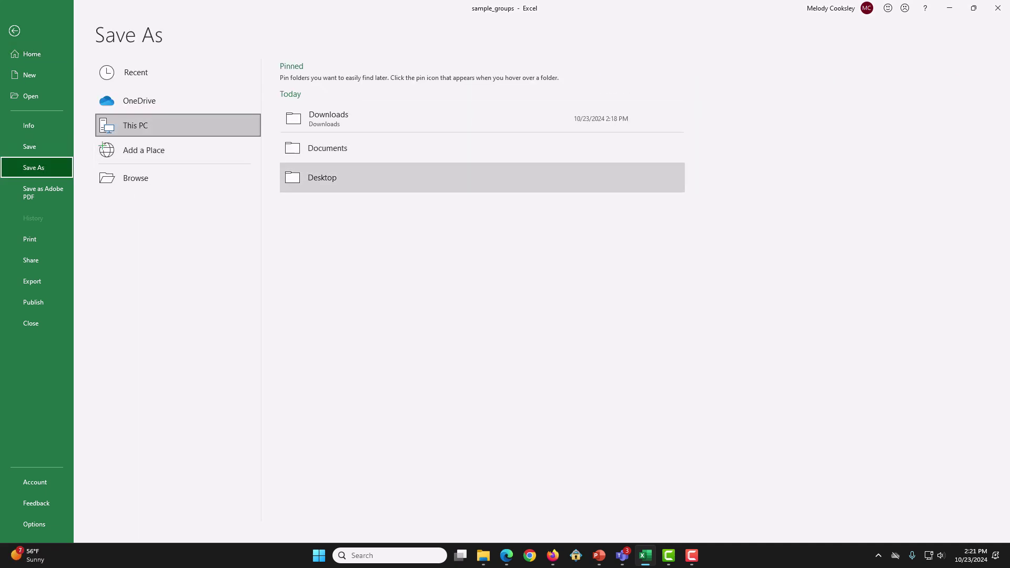
{"action": "key", "text": "Up"}
{"action": "key", "text": "Up"}
{"action": "key", "text": "Return"}
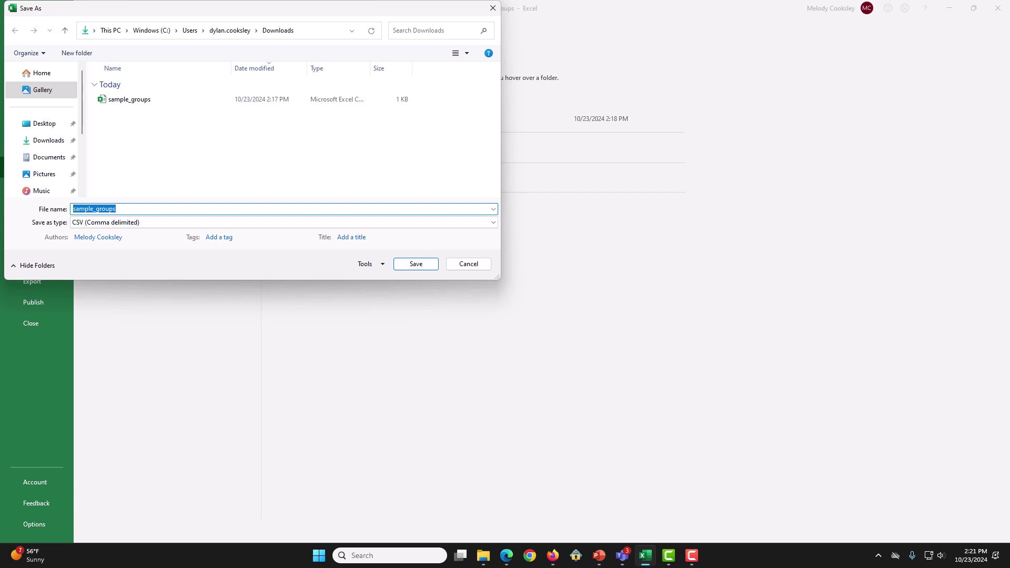
{"action": "type", "text": "groups_for_idc789_course"}
{"action": "key", "text": "Return"}
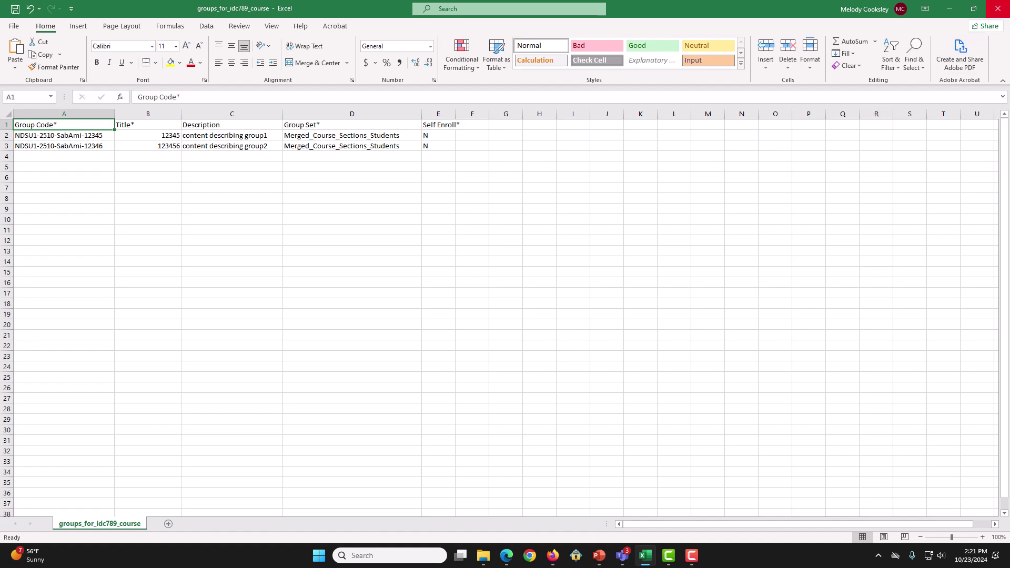
{"action": "left_click", "coordinate": [998, 9]}
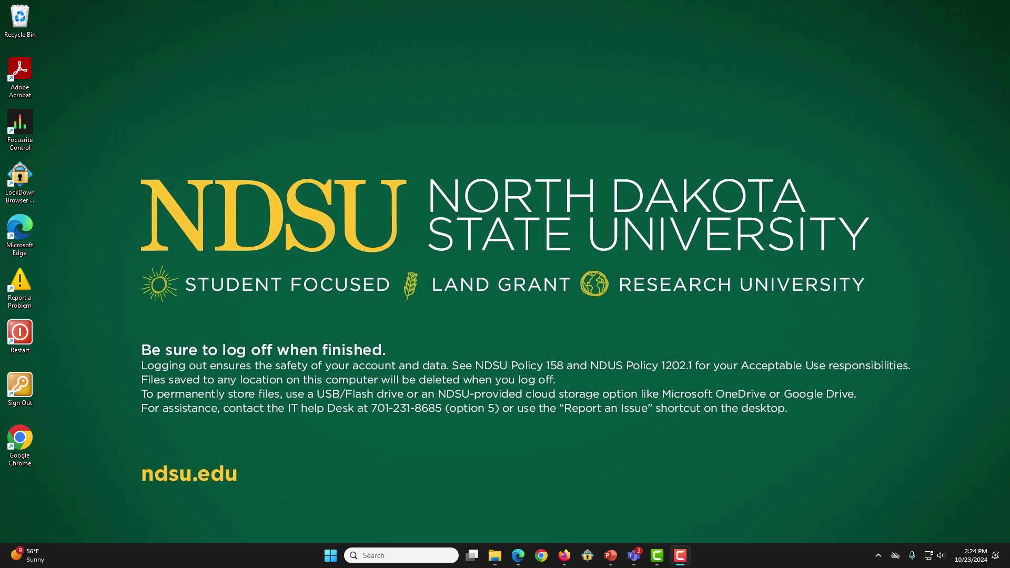
Step: Upload groups_for_idc789_course.csv from Downloads through Import Group Set and import it
{"action": "left_click", "coordinate": [564, 556]}
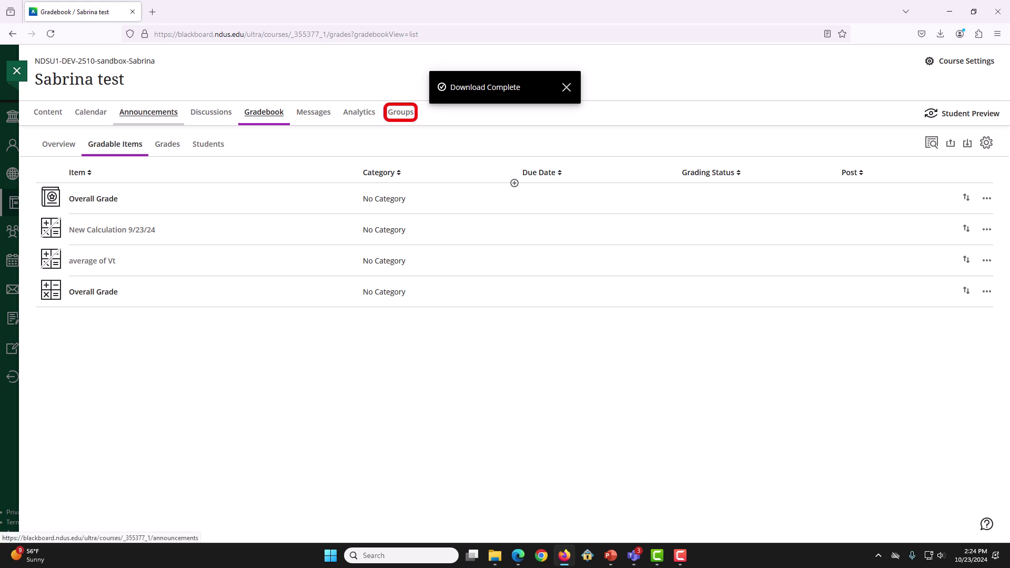
{"action": "left_click", "coordinate": [401, 112]}
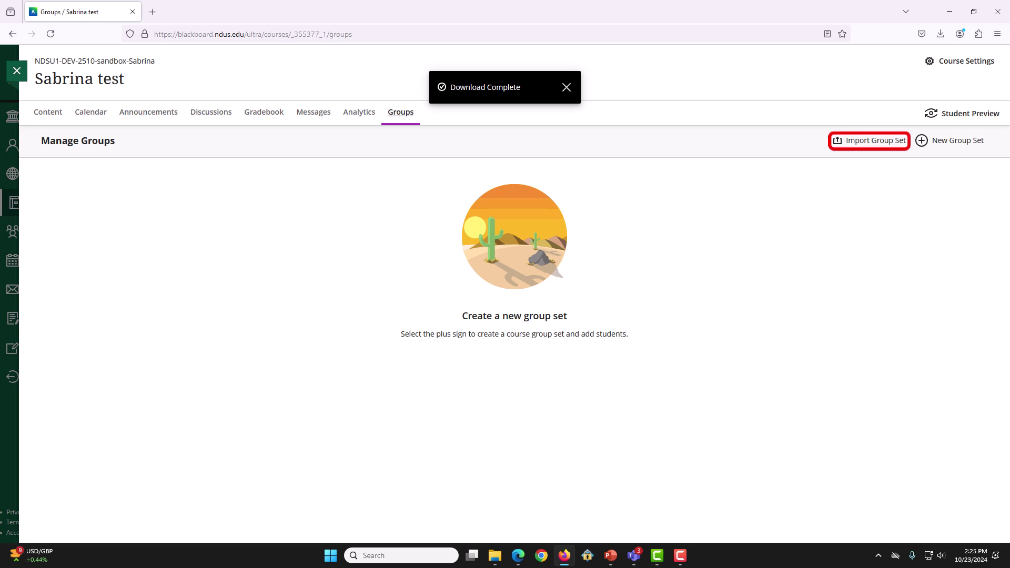
{"action": "left_click", "coordinate": [869, 140]}
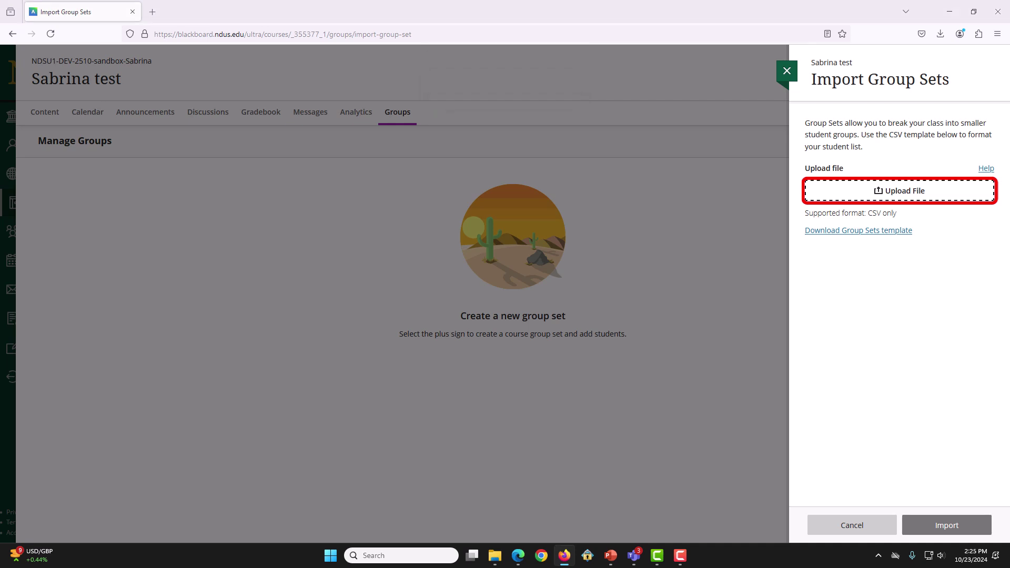
{"action": "key", "text": "Return"}
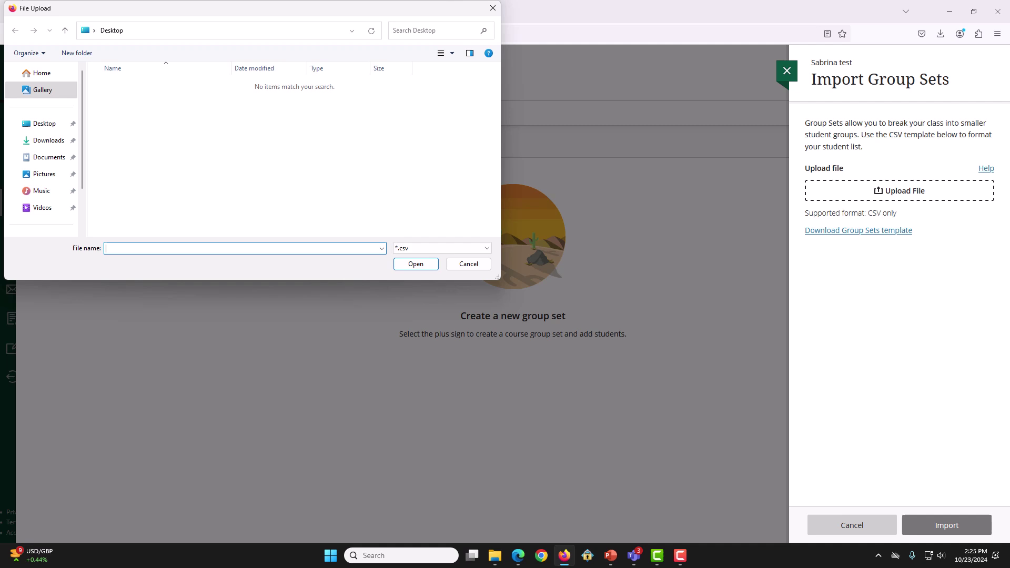
{"action": "key", "text": "Down"}
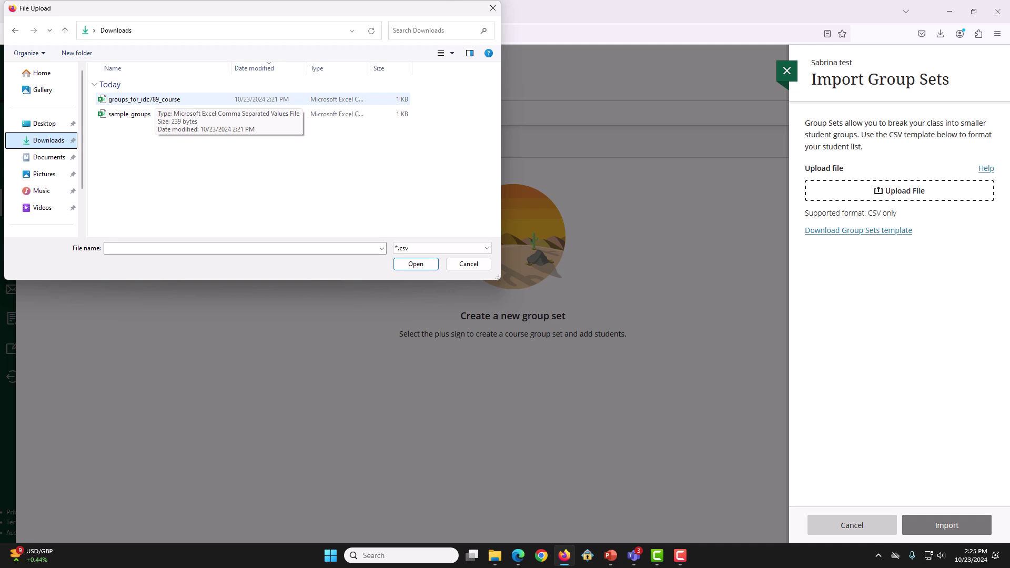
{"action": "left_click", "coordinate": [150, 99]}
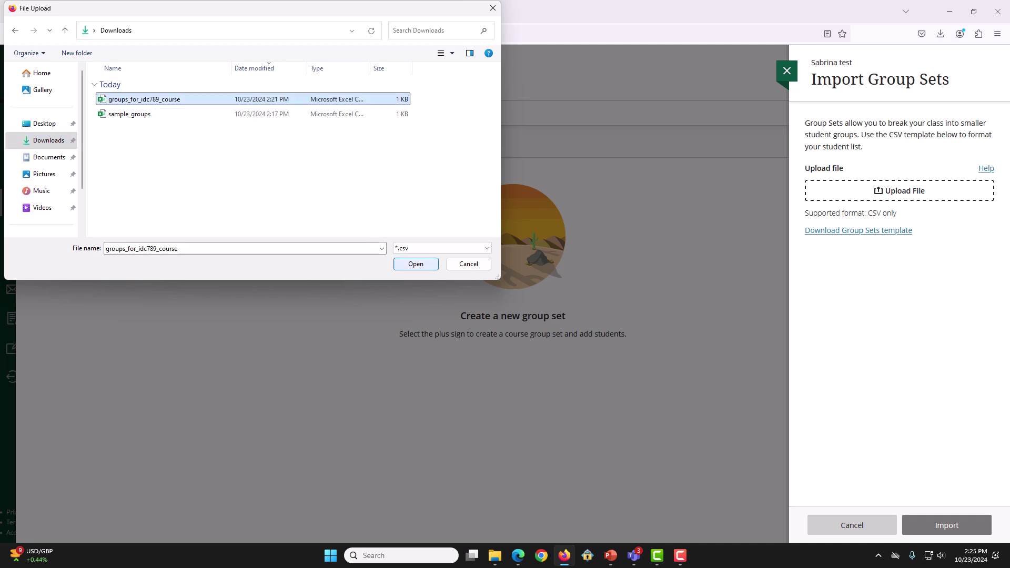
{"action": "key", "text": "Return"}
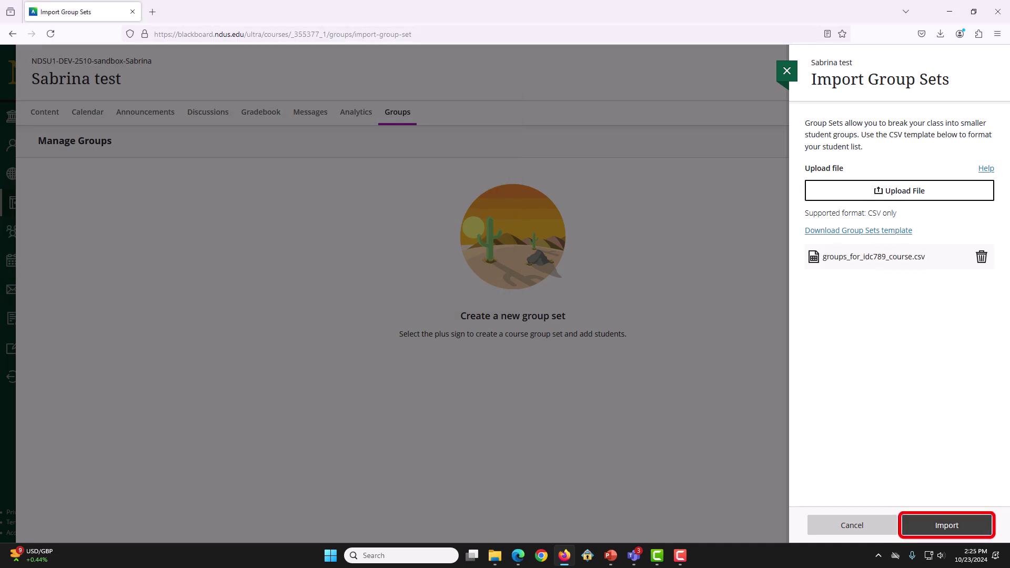
{"action": "left_click", "coordinate": [946, 525]}
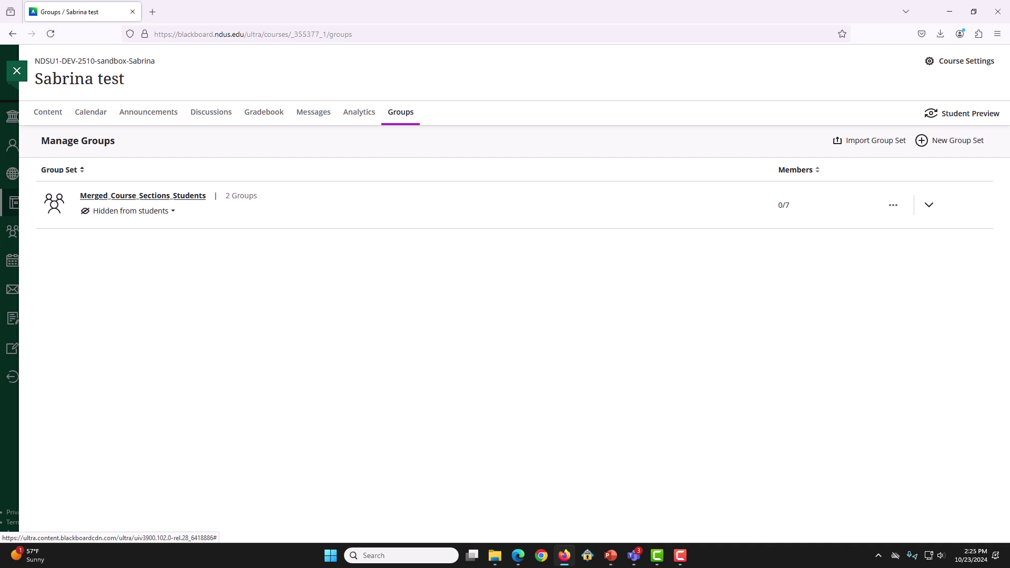
Step: Open the Merged_Course_Sections_Students group set and check its 2 groups and 7 unassigned students
{"action": "left_click", "coordinate": [142, 195]}
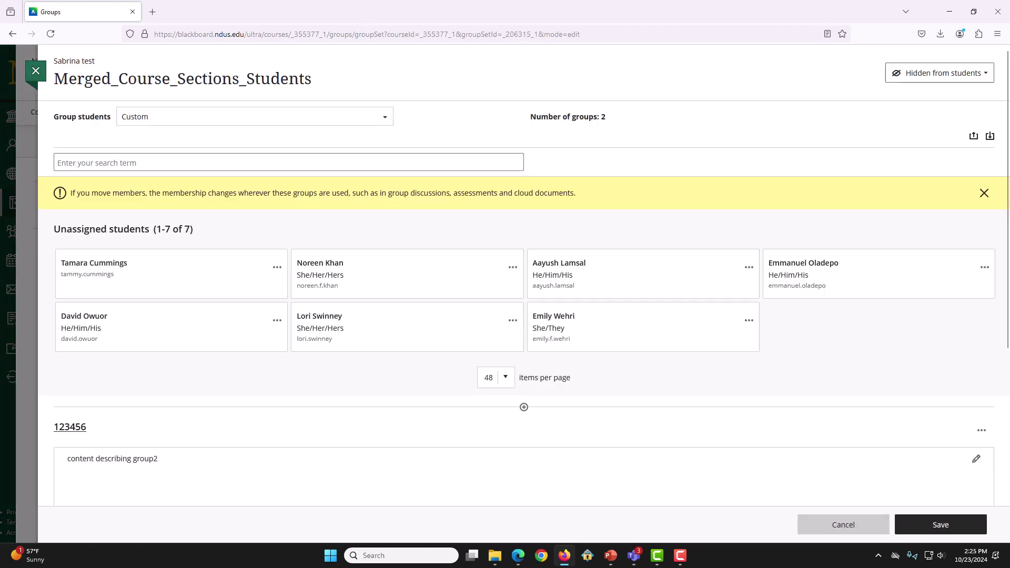
{"action": "scroll", "coordinate": [505, 284], "scroll_direction": "down", "scroll_amount": 5}
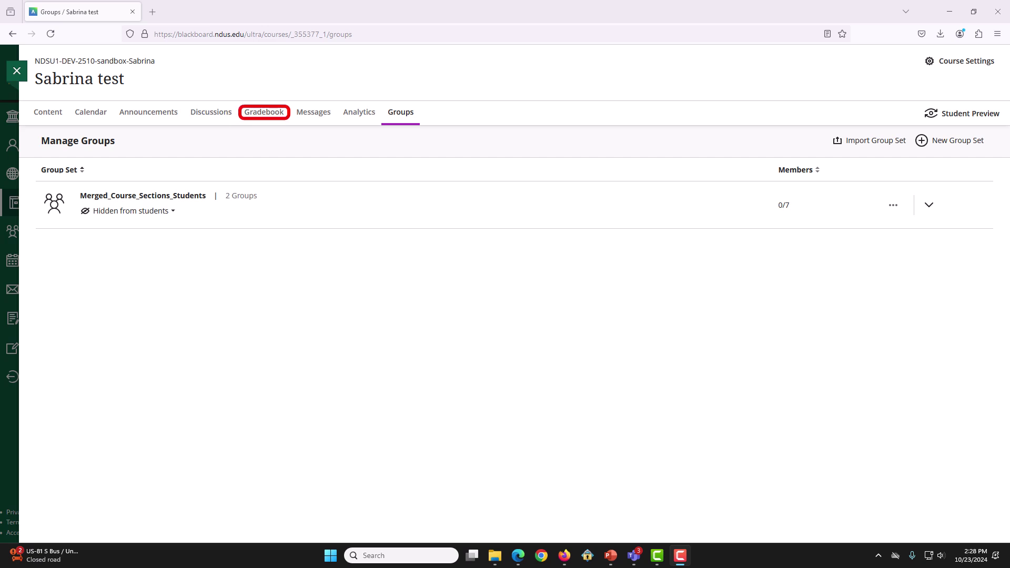
Step: Download the full gradebook with Overall Grade included as a comma-separated (.csv) file
{"action": "key", "text": "Return"}
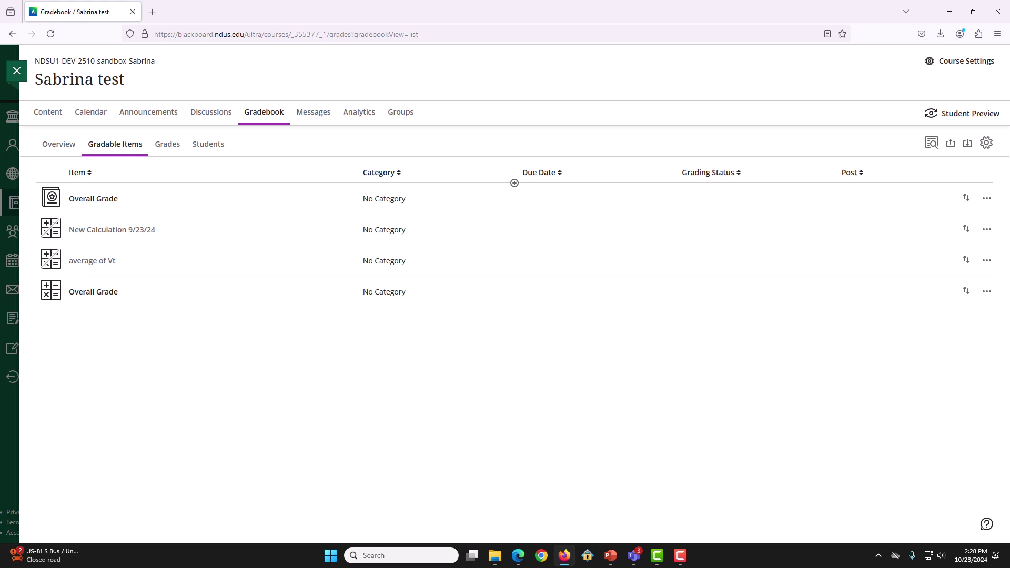
{"action": "key", "text": "Tab"}
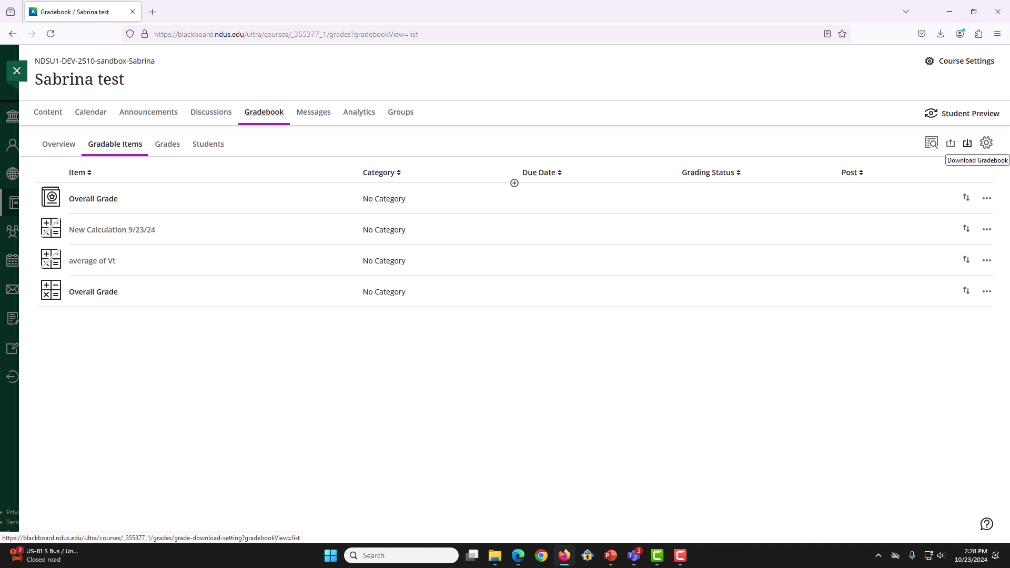
{"action": "key", "text": "Return"}
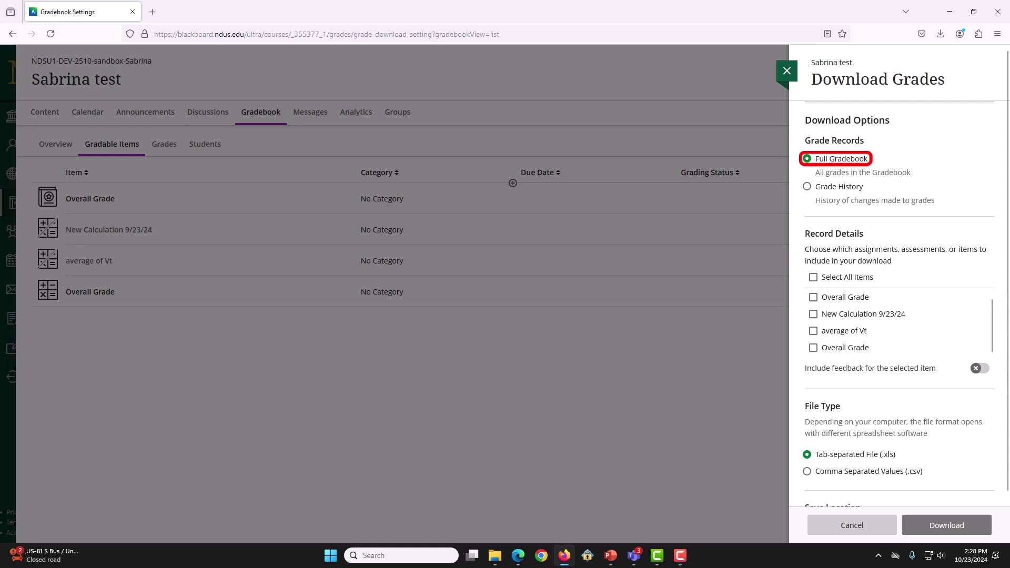
{"action": "key", "text": "space"}
{"action": "scroll", "coordinate": [899, 279], "scroll_direction": "down", "scroll_amount": 1}
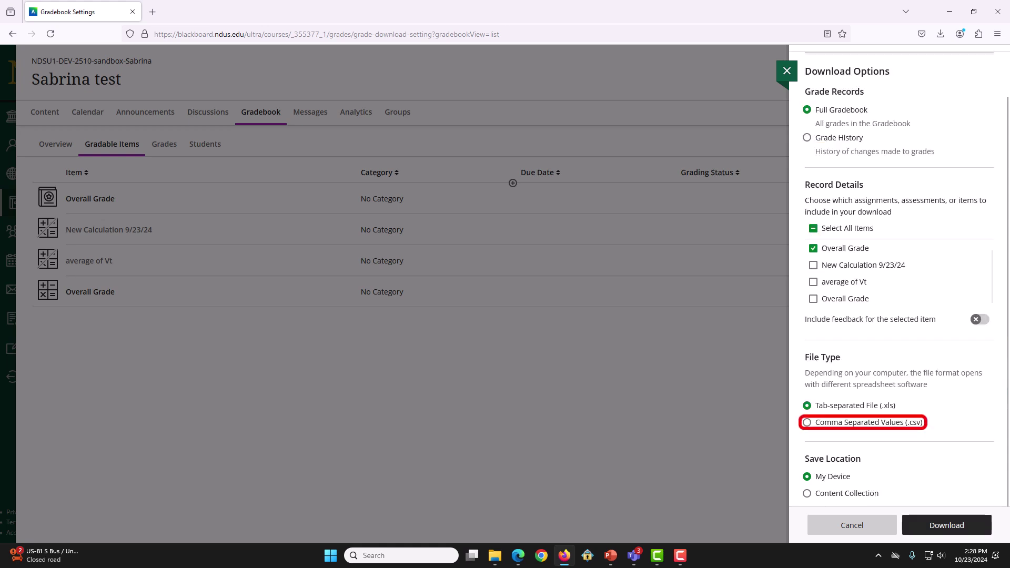
{"action": "key", "text": "space"}
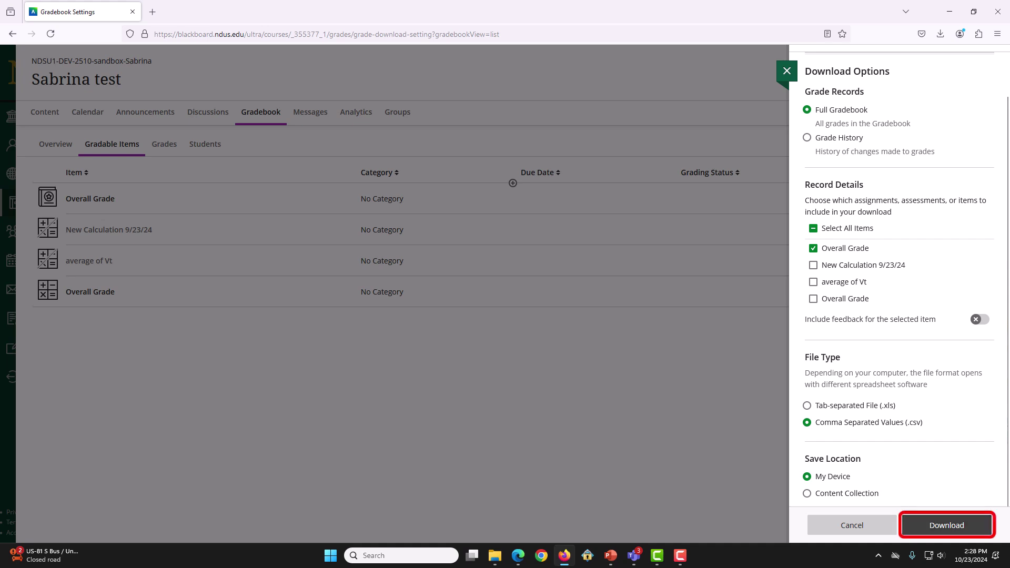
{"action": "key", "text": "Return"}
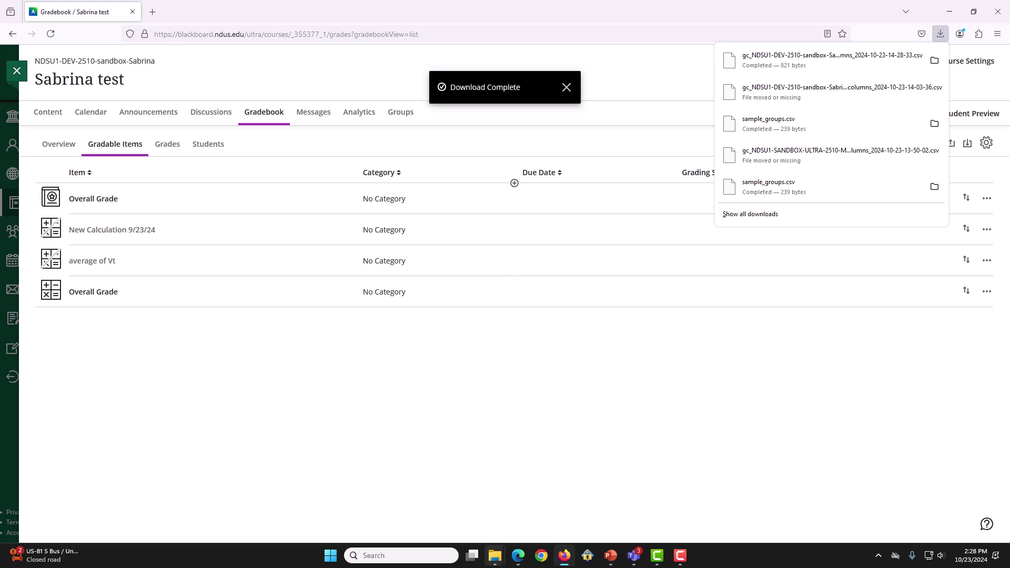
Step: Open the downloaded gc_NDSU1 gradebook CSV from the Downloads folder in Excel
{"action": "left_click", "coordinate": [494, 556]}
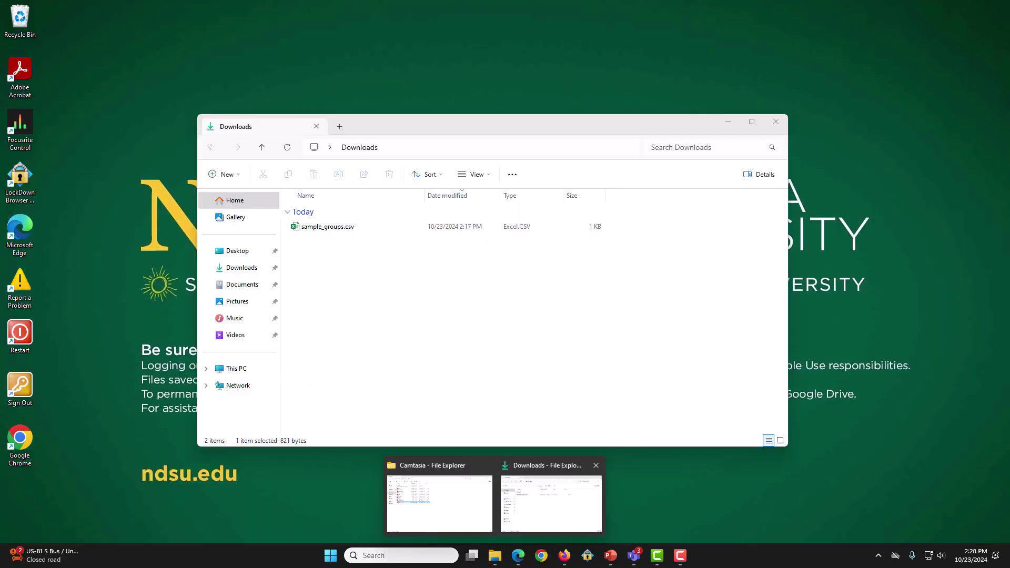
{"action": "left_click", "coordinate": [551, 503]}
{"action": "left_click", "coordinate": [360, 256]}
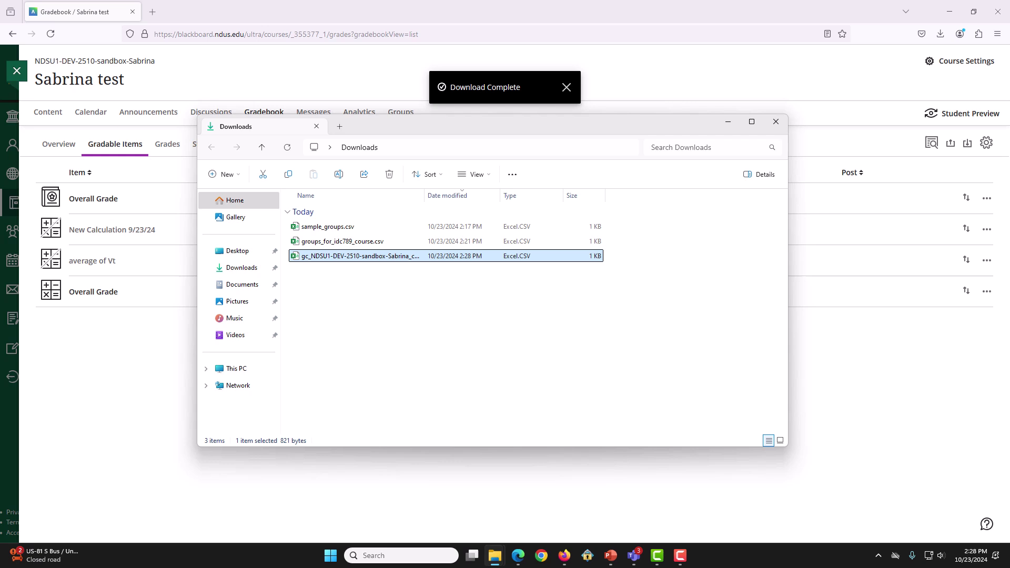
{"action": "key", "text": "Return"}
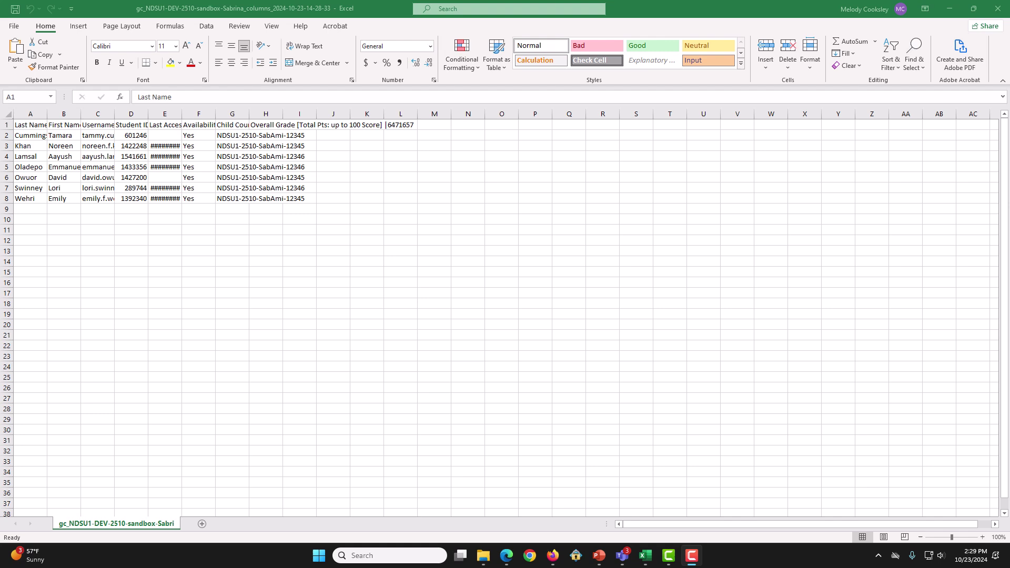
Step: Delete the Last Name and First Name cells A1:B8, shifting cells left
{"action": "left_click", "coordinate": [232, 125]}
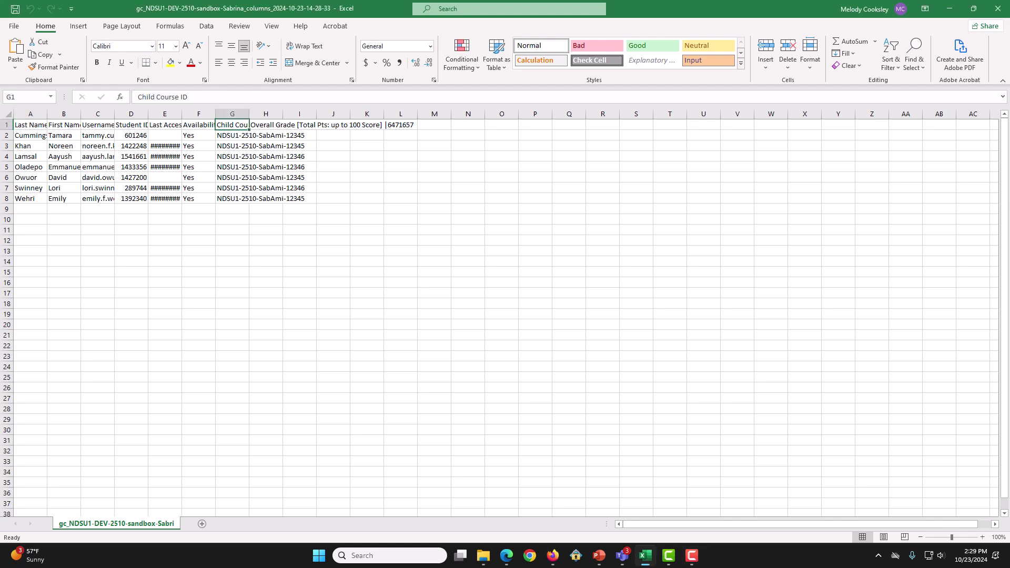
{"action": "left_click", "coordinate": [98, 124]}
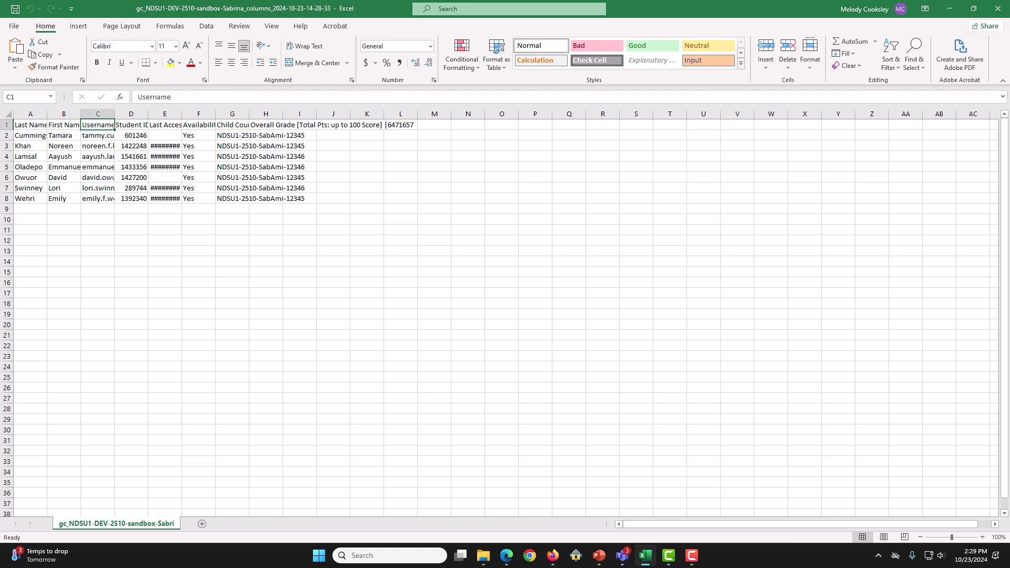
{"action": "left_click_drag", "start_coordinate": [30, 124], "coordinate": [64, 199]}
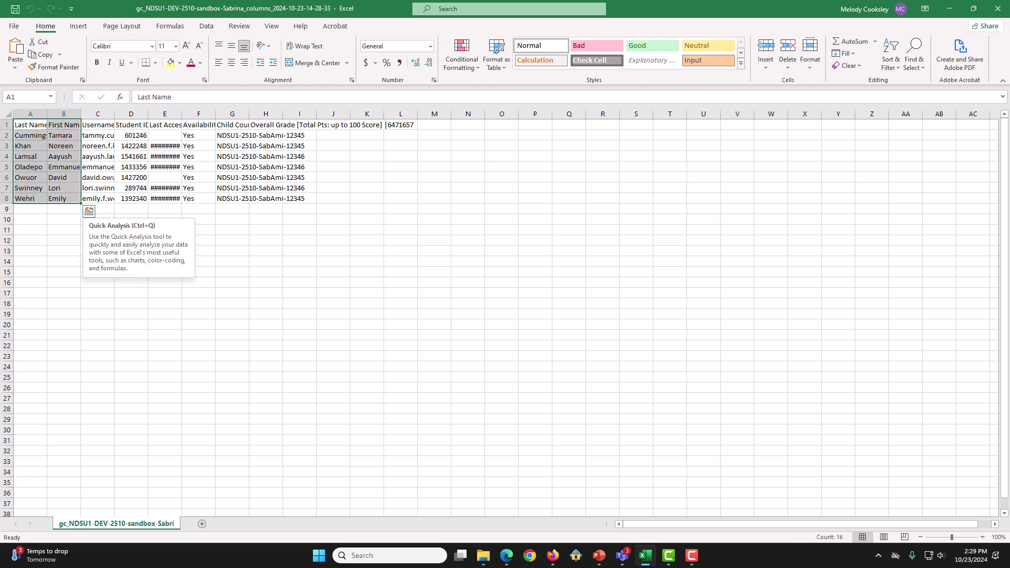
{"action": "right_click", "coordinate": [49, 139]}
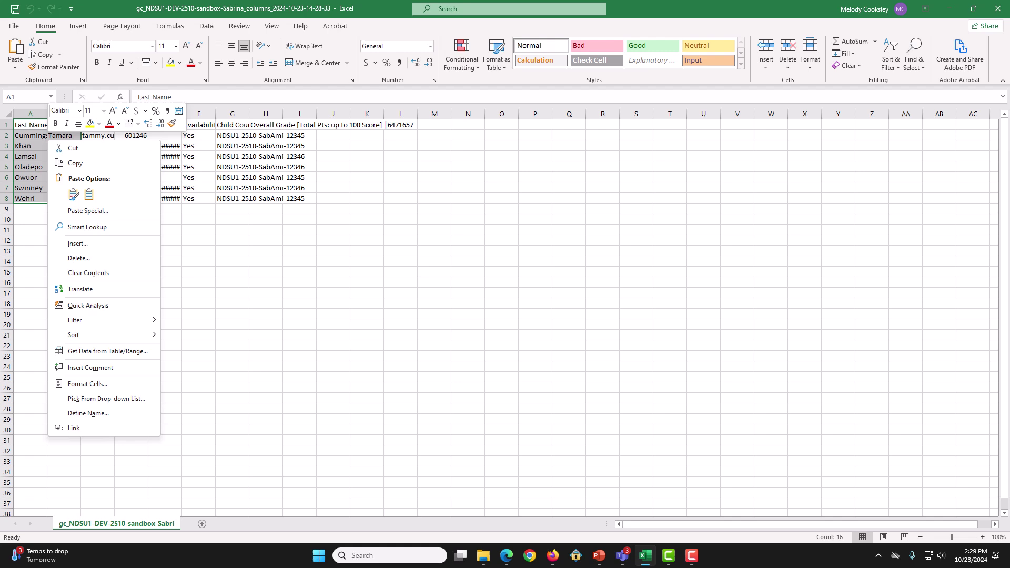
{"action": "left_click", "coordinate": [79, 257]}
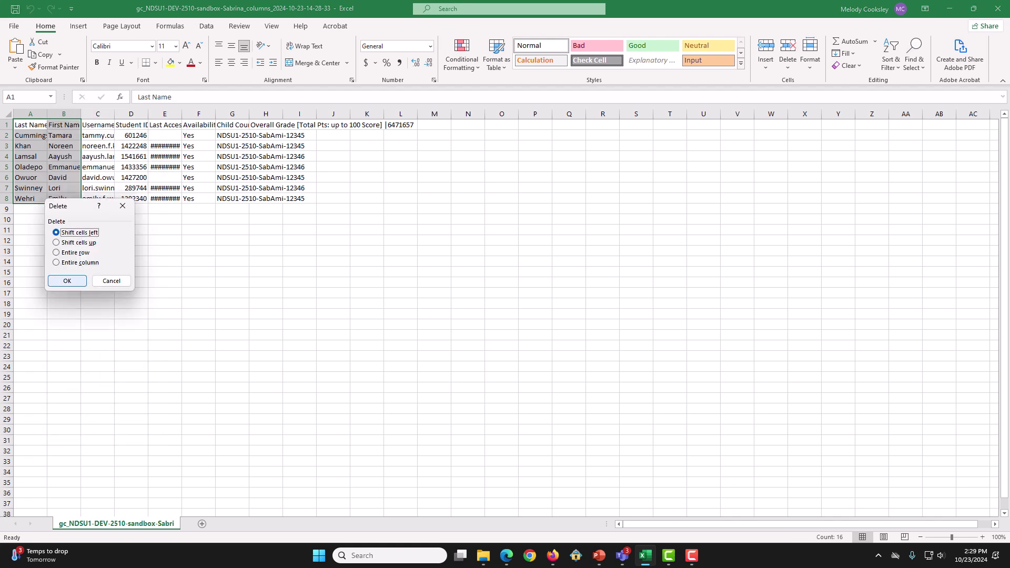
{"action": "left_click", "coordinate": [66, 280]}
Step: Delete the Student ID through Availability cells B1:D8, shifting cells left
{"action": "left_click", "coordinate": [64, 125]}
{"action": "left_click_drag", "start_coordinate": [64, 124], "coordinate": [131, 198]}
{"action": "right_click", "coordinate": [131, 198]}
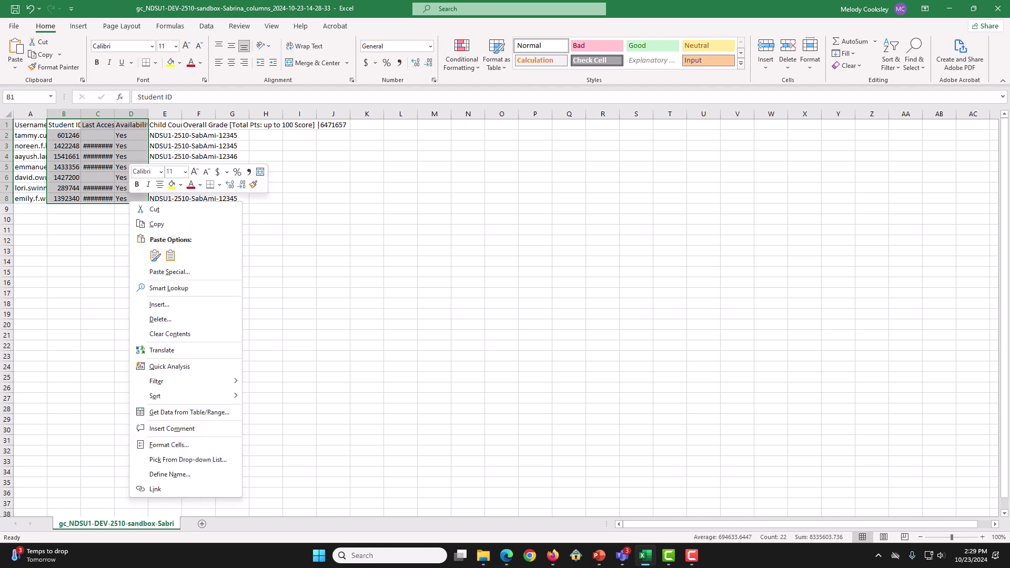
{"action": "left_click", "coordinate": [158, 319]}
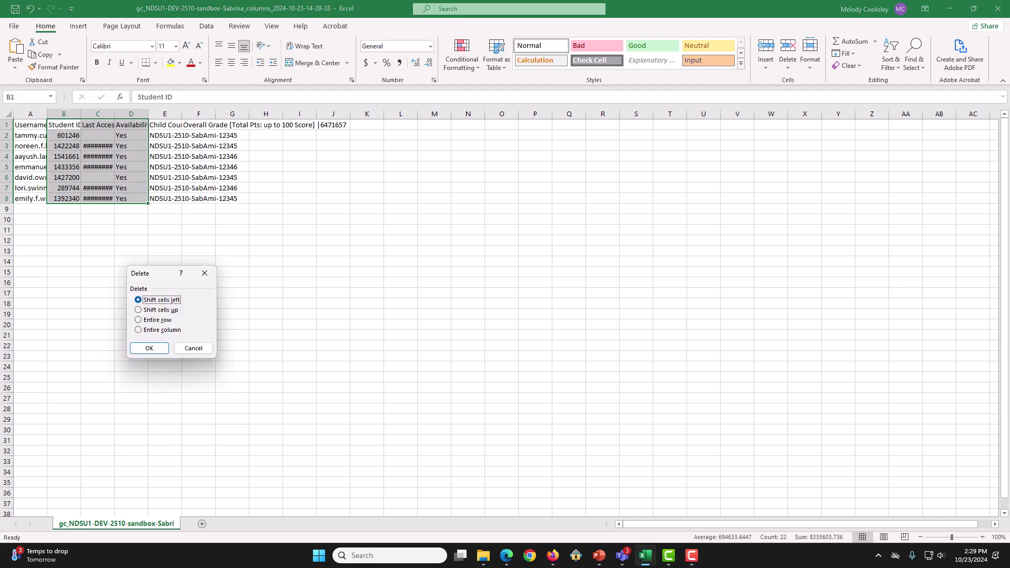
{"action": "left_click", "coordinate": [149, 348]}
{"action": "left_click", "coordinate": [131, 135]}
Step: Delete the Overall Grade cells C1:D8, leaving only Username and Child Course ID
{"action": "mouse_move", "coordinate": [98, 124]}
{"action": "left_mouse_down"}
{"action": "mouse_move", "coordinate": [131, 135]}
{"action": "mouse_move", "coordinate": [131, 198]}
{"action": "left_mouse_up"}
{"action": "right_click", "coordinate": [129, 198]}
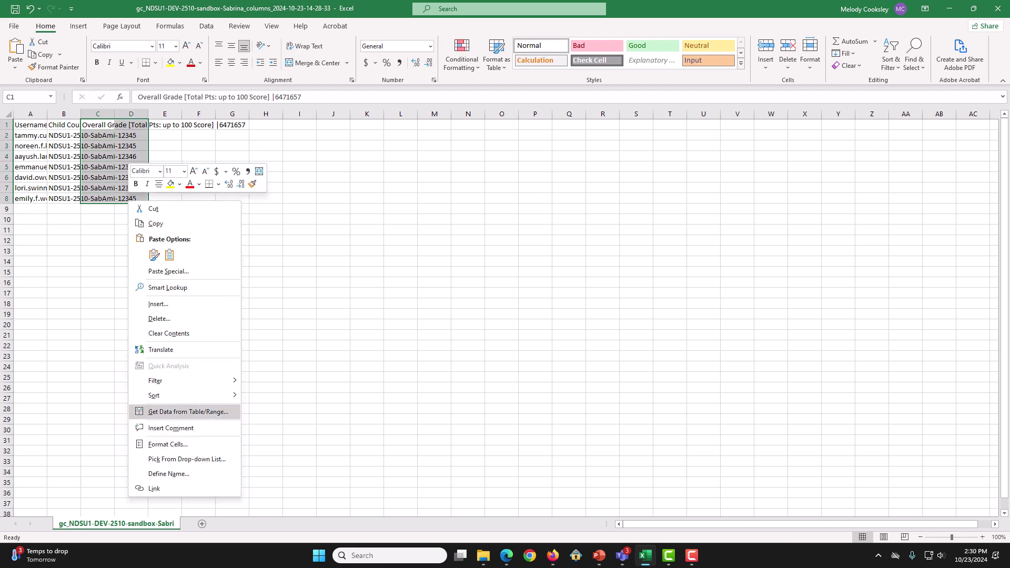
{"action": "left_click", "coordinate": [158, 318]}
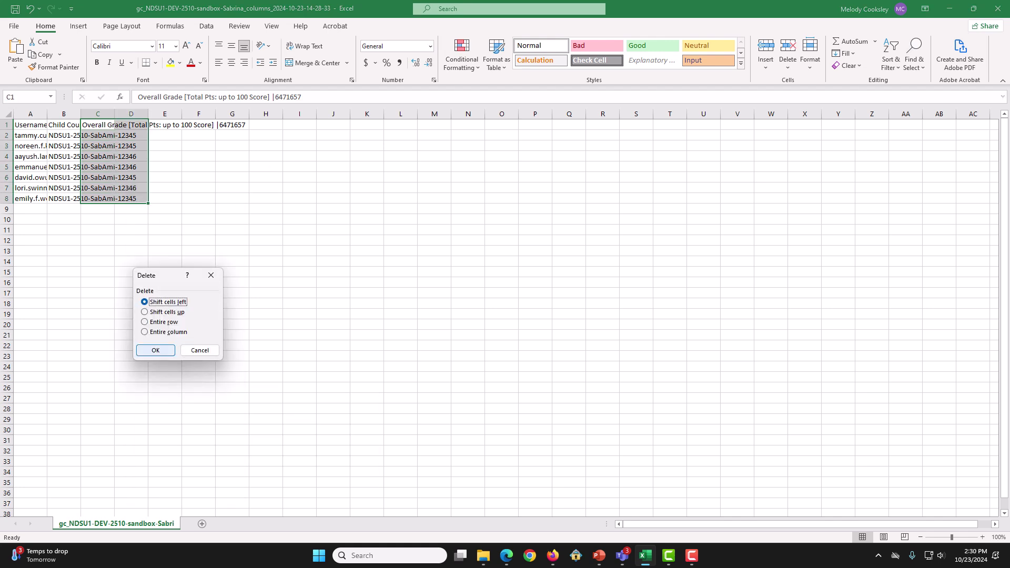
{"action": "key", "text": "Return"}
{"action": "left_click", "coordinate": [131, 314]}
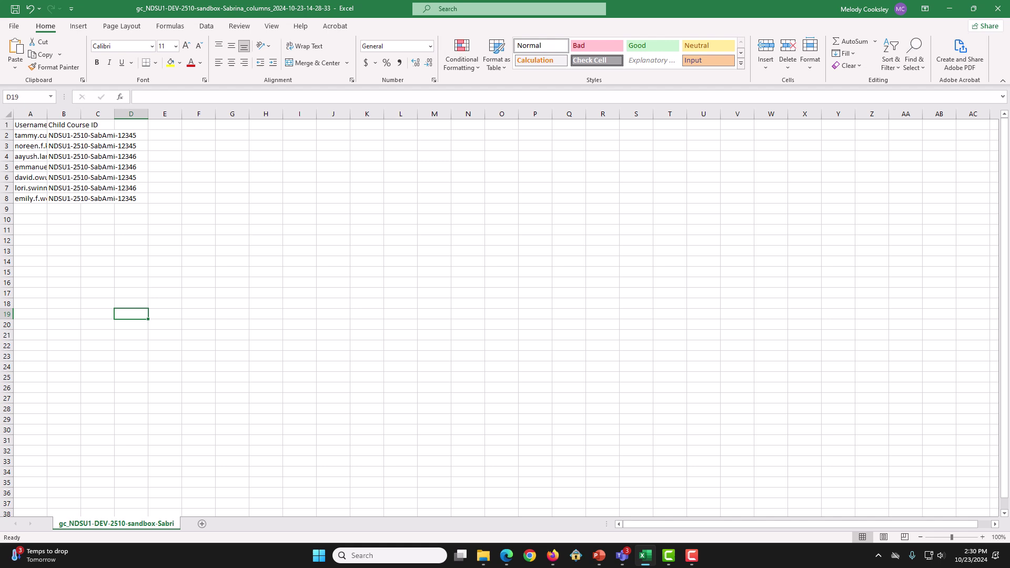
Step: Rename header B1 from Child Course ID to Group Code* and change A1 to User Name*
{"action": "double_click", "coordinate": [64, 125]}
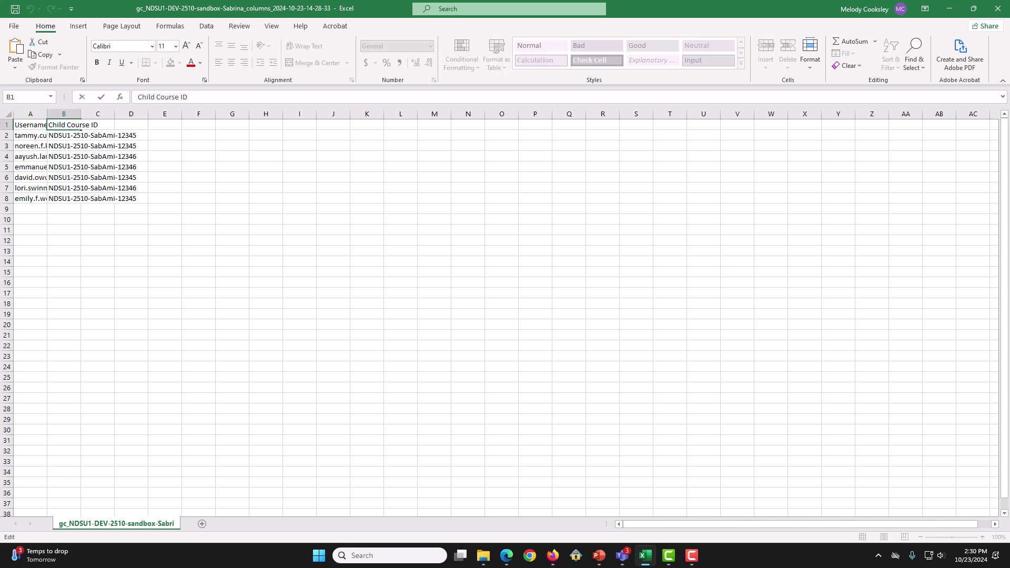
{"action": "key", "text": "ctrl+a"}
{"action": "type", "text": "Group Code"}
{"action": "key", "text": "Return"}
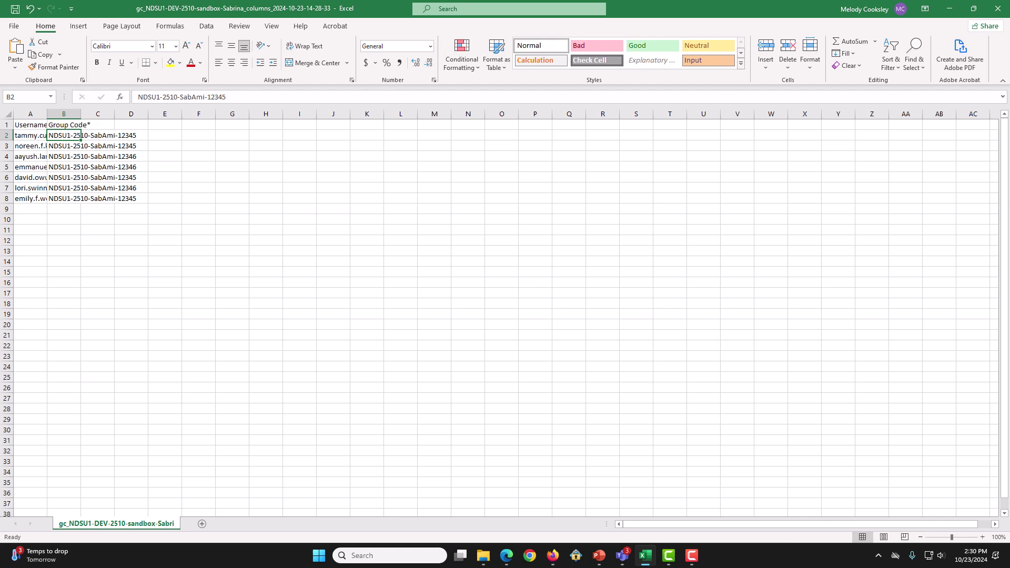
{"action": "double_click", "coordinate": [30, 125]}
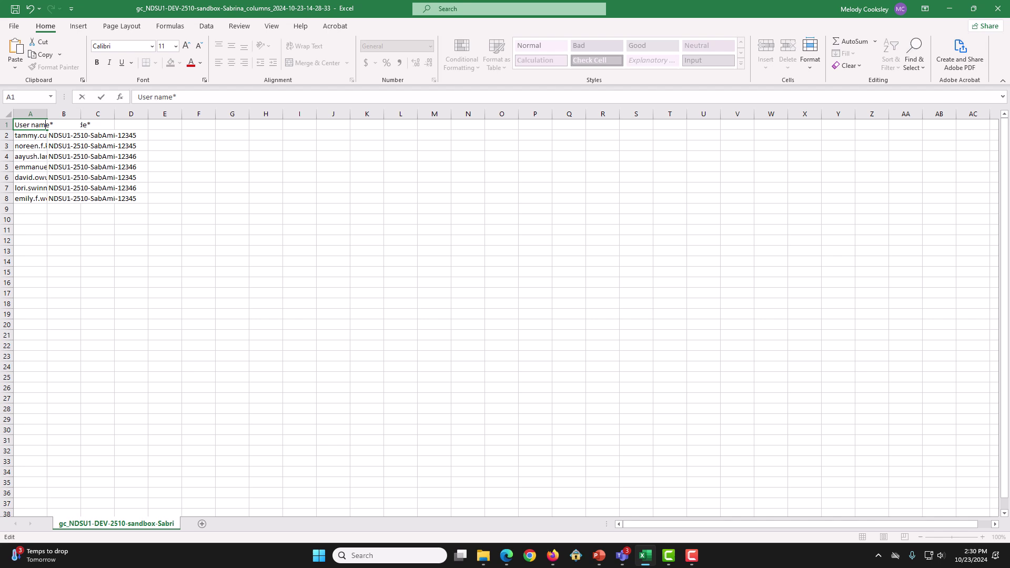
{"action": "key", "text": "Delete"}
{"action": "type", "text": "N"}
{"action": "key", "text": "Return"}
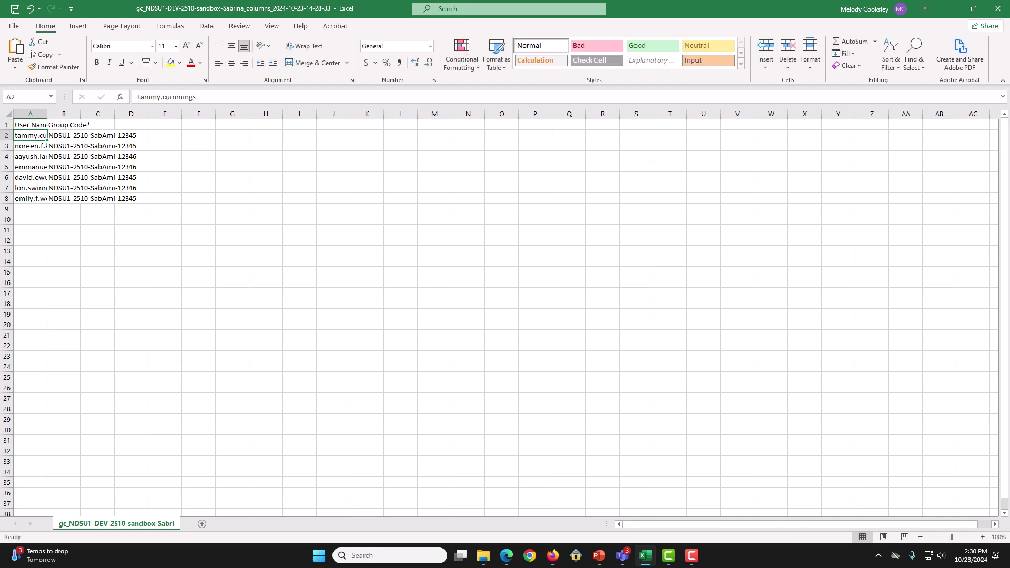
Step: Move the Group Code* entries from B1:B8 down to A10
{"action": "left_click", "coordinate": [232, 241]}
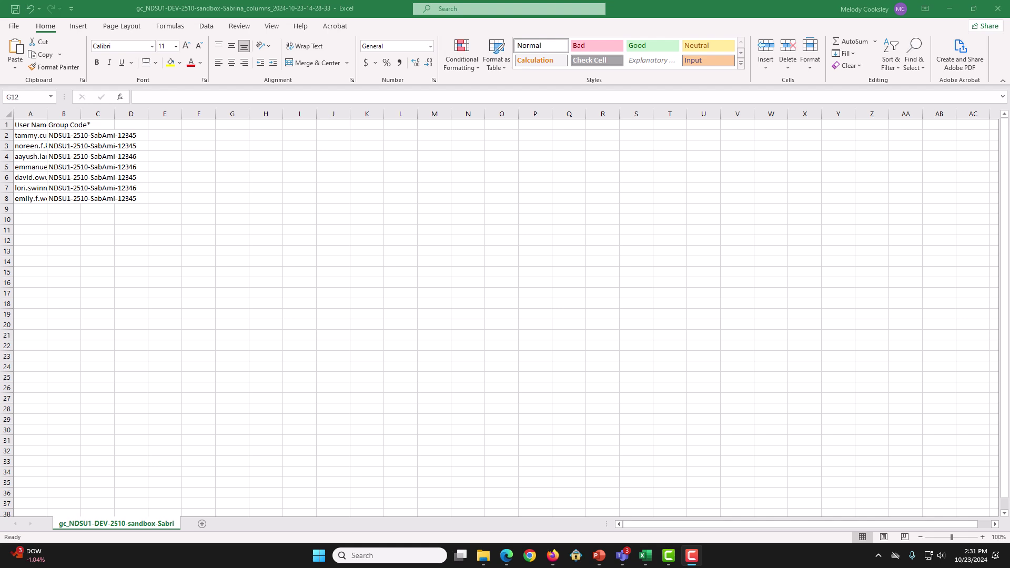
{"action": "left_click_drag", "start_coordinate": [64, 124], "coordinate": [64, 198]}
{"action": "key", "text": "ctrl+x"}
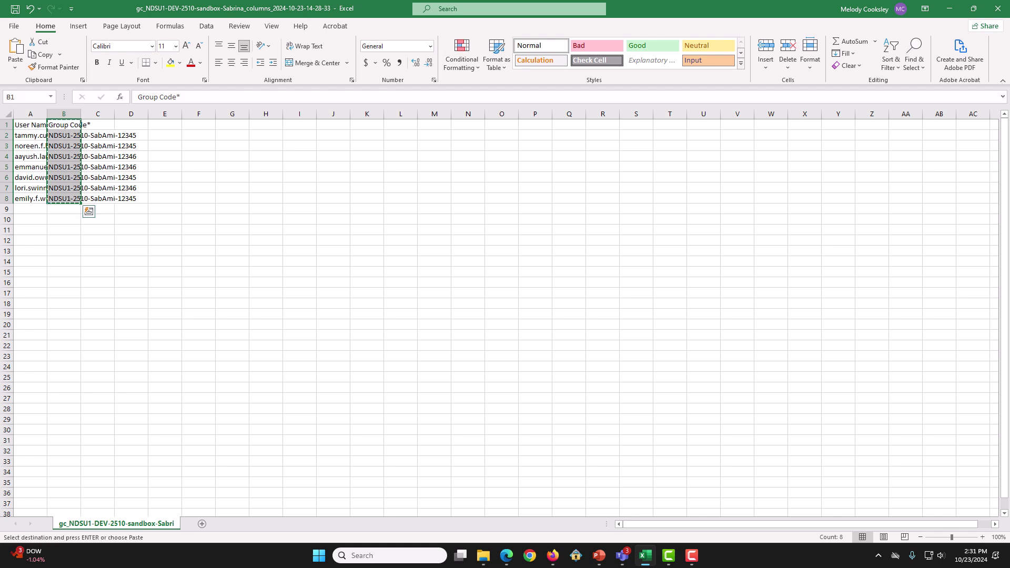
{"action": "left_click", "coordinate": [30, 219]}
{"action": "key", "text": "ctrl+v"}
{"action": "left_click", "coordinate": [64, 209]}
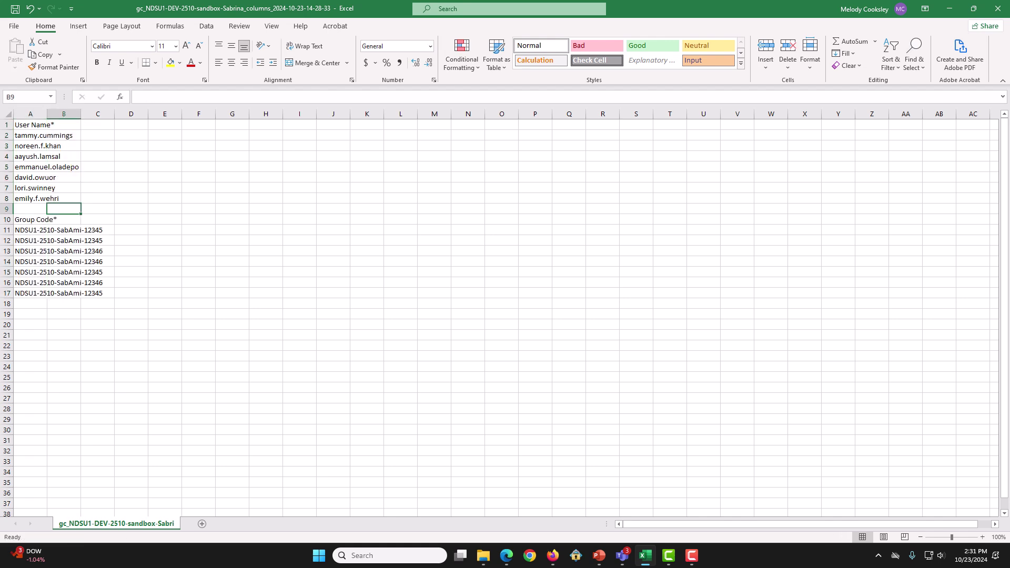
Step: Move the User Name* entries from A1:A8 into column B starting at B1
{"action": "left_click_drag", "start_coordinate": [30, 125], "coordinate": [30, 199]}
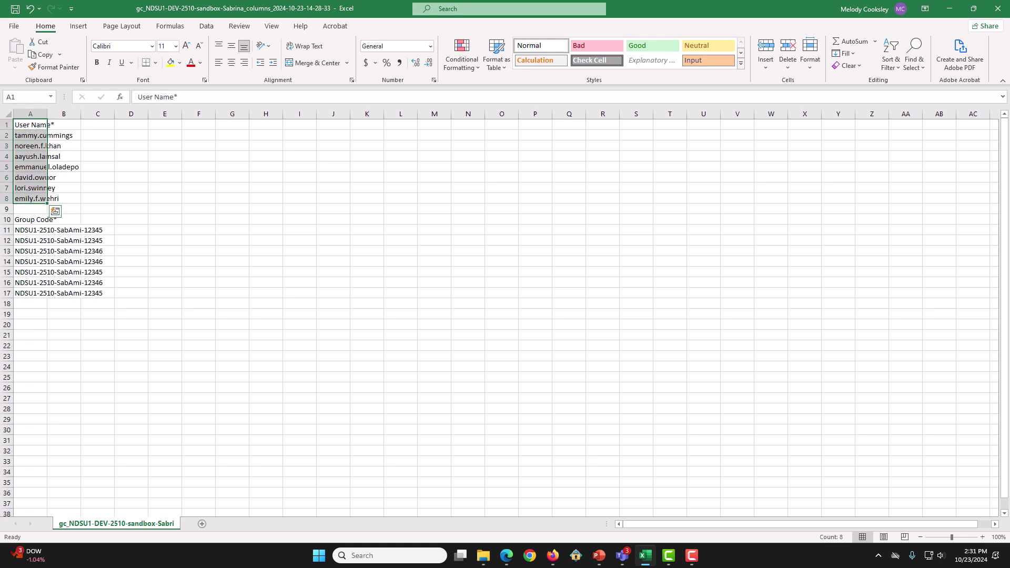
{"action": "key", "text": "ctrl+c"}
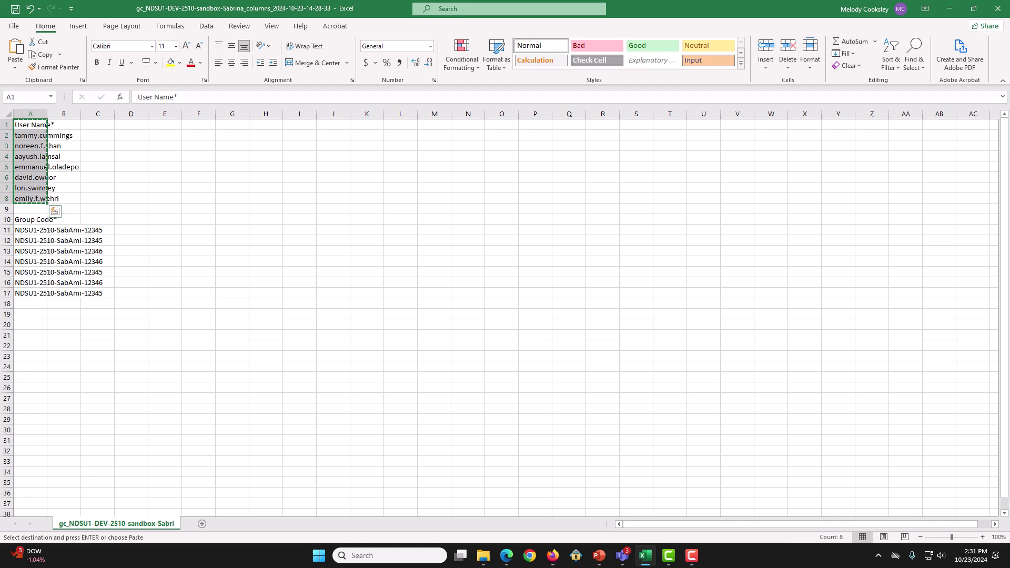
{"action": "left_click", "coordinate": [64, 125]}
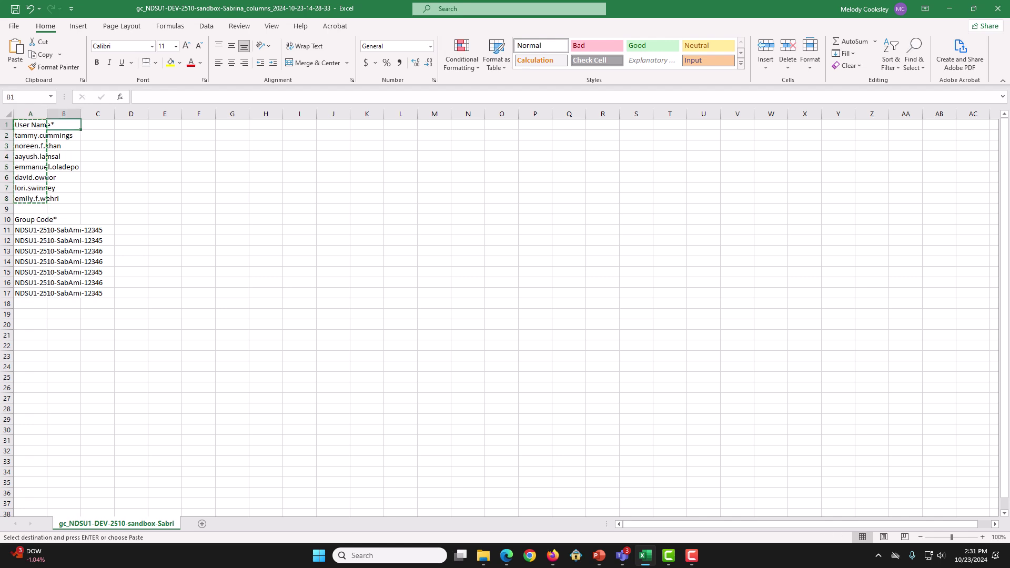
{"action": "key", "text": "ctrl+v"}
{"action": "left_click", "coordinate": [131, 219]}
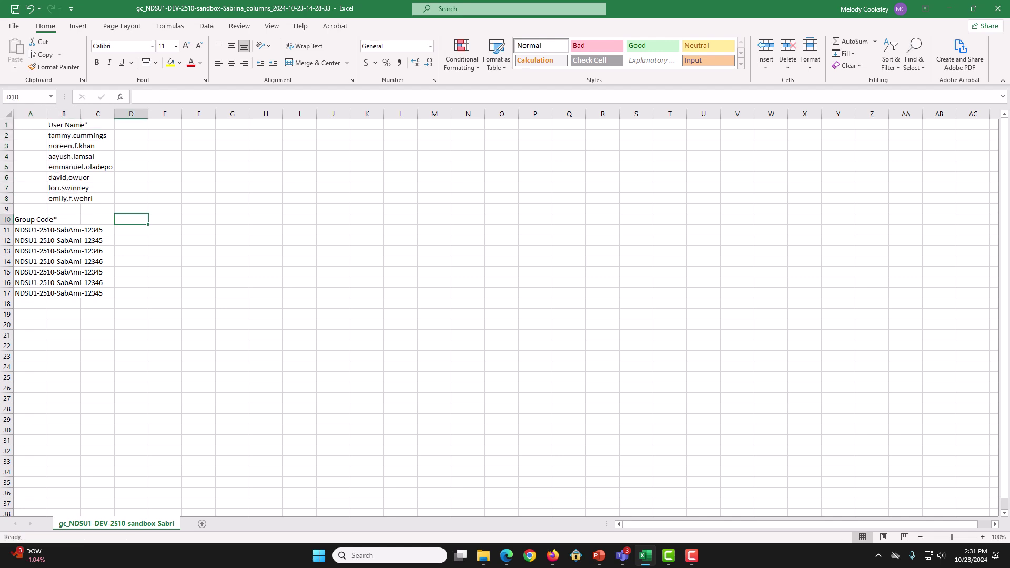
Step: Move the group codes from A10:A17 up into A1:A8
{"action": "left_click_drag", "start_coordinate": [29, 219], "coordinate": [30, 293]}
{"action": "key", "text": "ctrl+x"}
{"action": "left_click", "coordinate": [30, 124]}
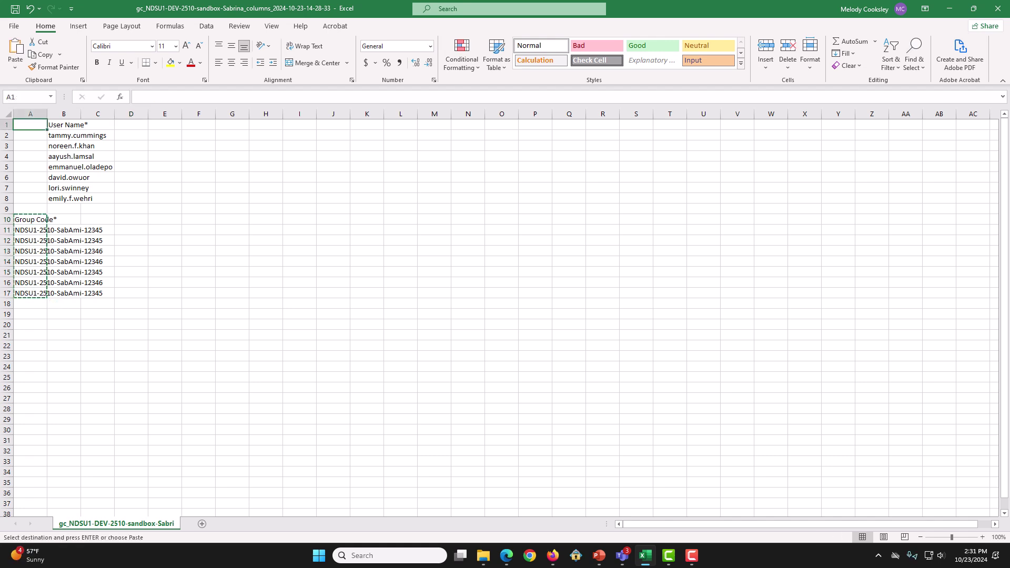
{"action": "key", "text": "ctrl+v"}
{"action": "left_click", "coordinate": [131, 219]}
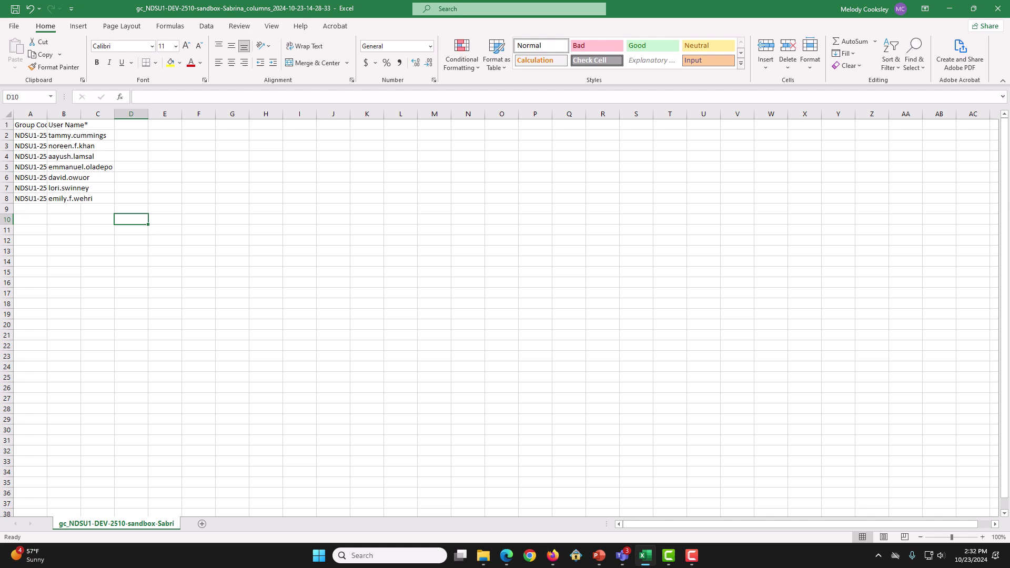
Step: Save the sheet to Downloads as CSV UTF-8 file groupmemeber_idc789course
{"action": "left_click", "coordinate": [13, 25]}
{"action": "left_click", "coordinate": [34, 167]}
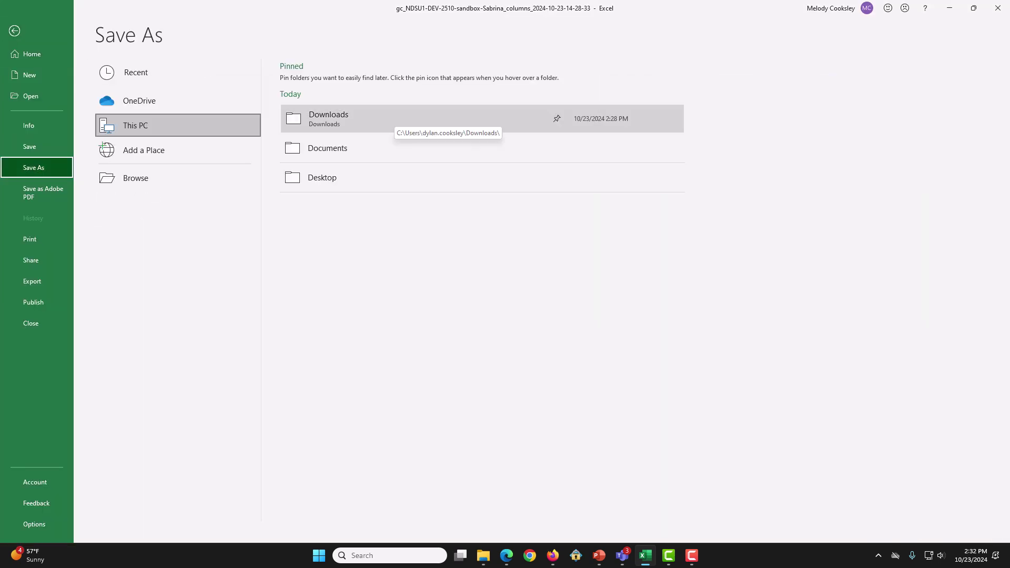
{"action": "left_click", "coordinate": [392, 118]}
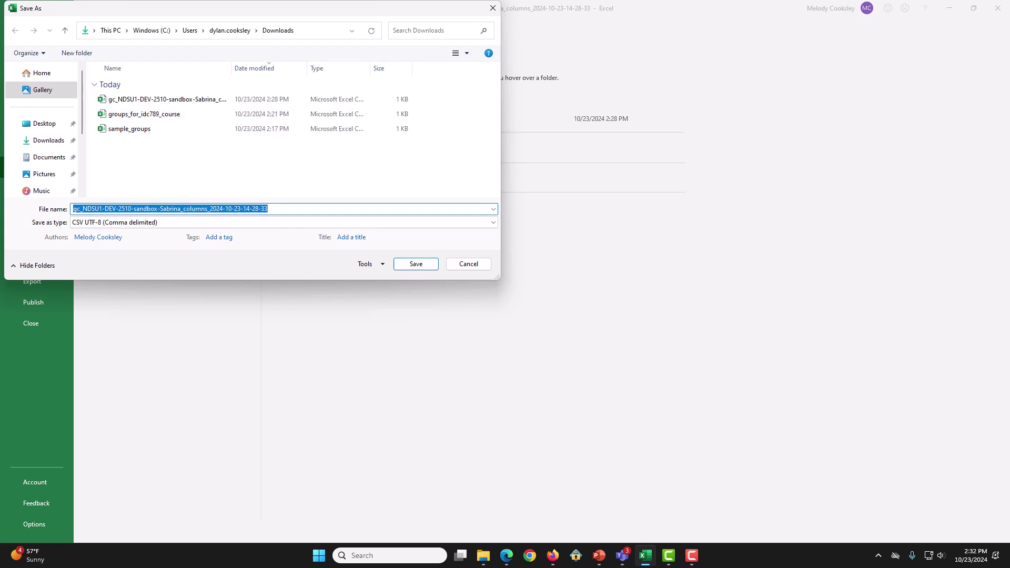
{"action": "key", "text": "BackSpace"}
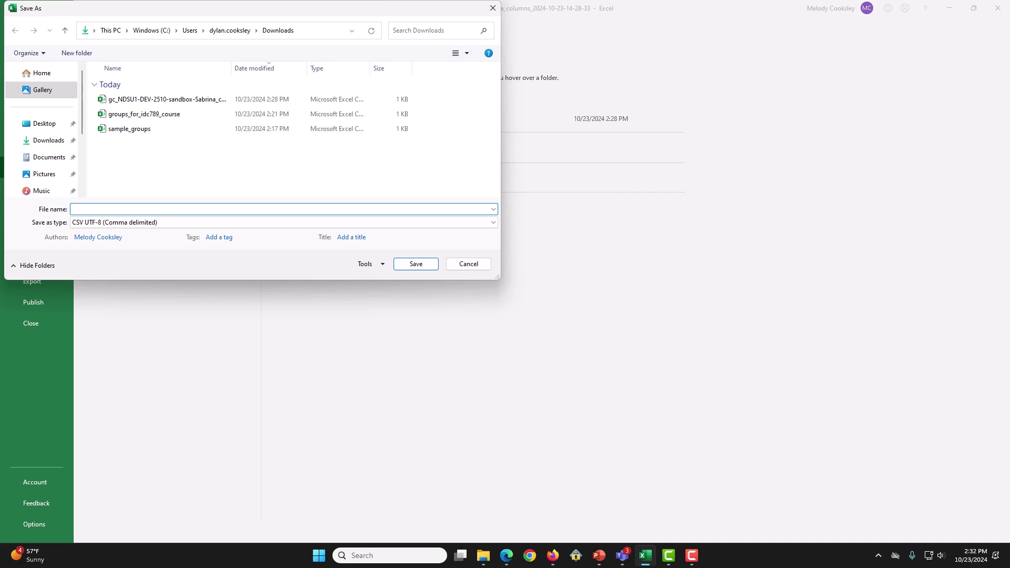
{"action": "type", "text": "groupmemeber_idc789course"}
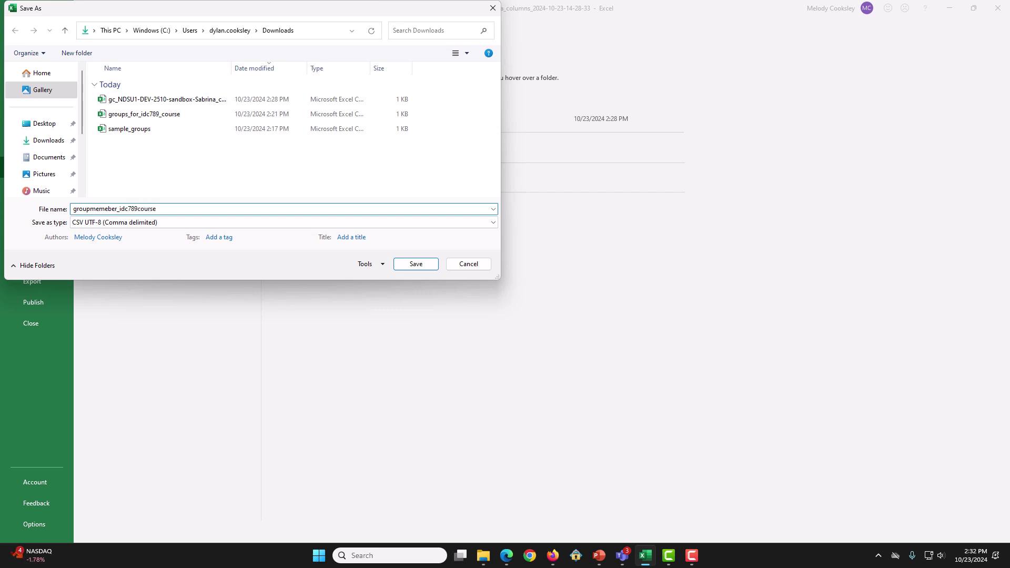
{"action": "key", "text": "Return"}
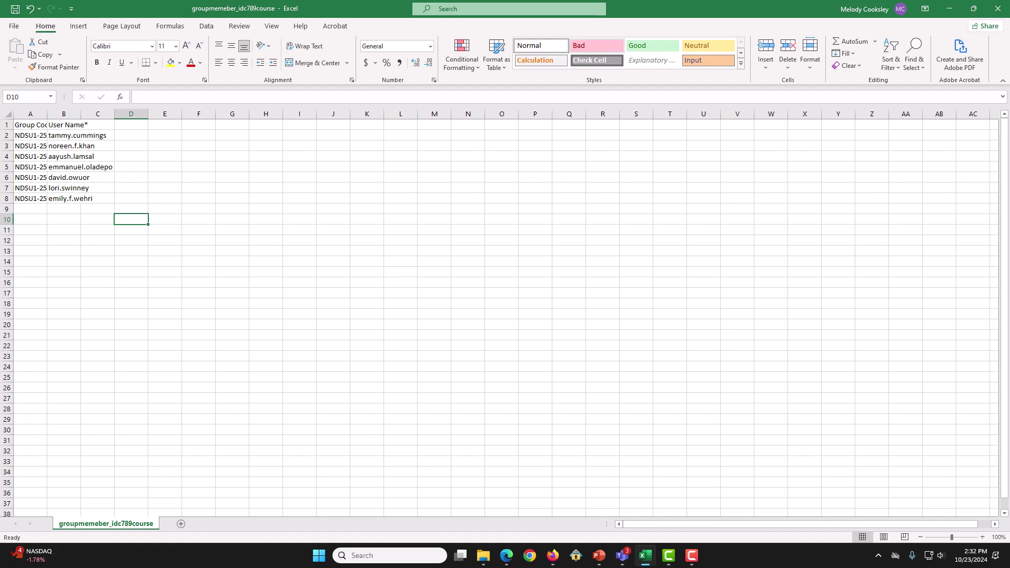
Step: Close Excel and go to the course's Groups in Blackboard
{"action": "left_click", "coordinate": [997, 8]}
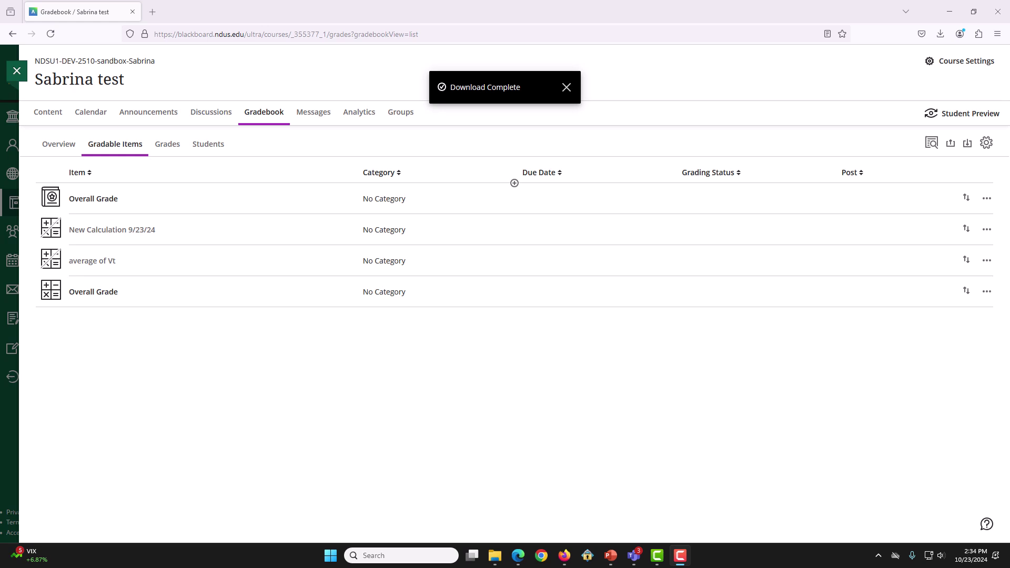
{"action": "left_click", "coordinate": [401, 112]}
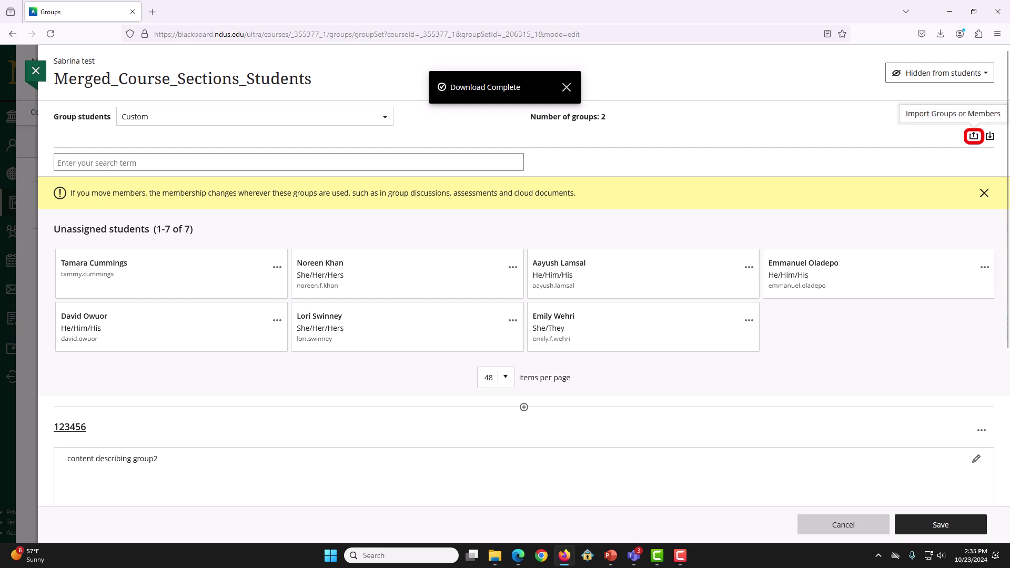
Step: Import groupmemeber_idc789course.csv under Assign members to place students into groups
{"action": "left_click", "coordinate": [973, 135]}
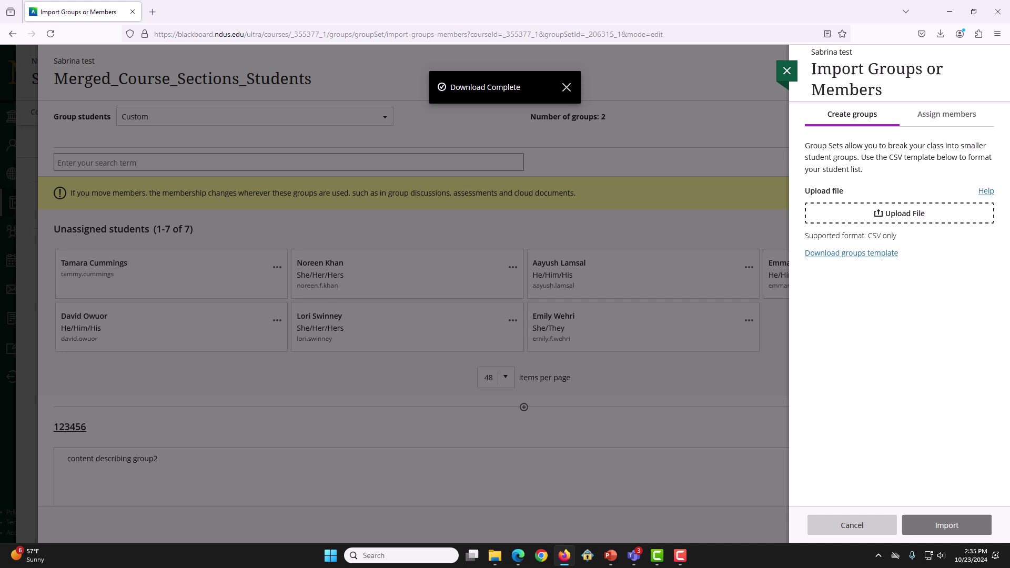
{"action": "left_click", "coordinate": [946, 114]}
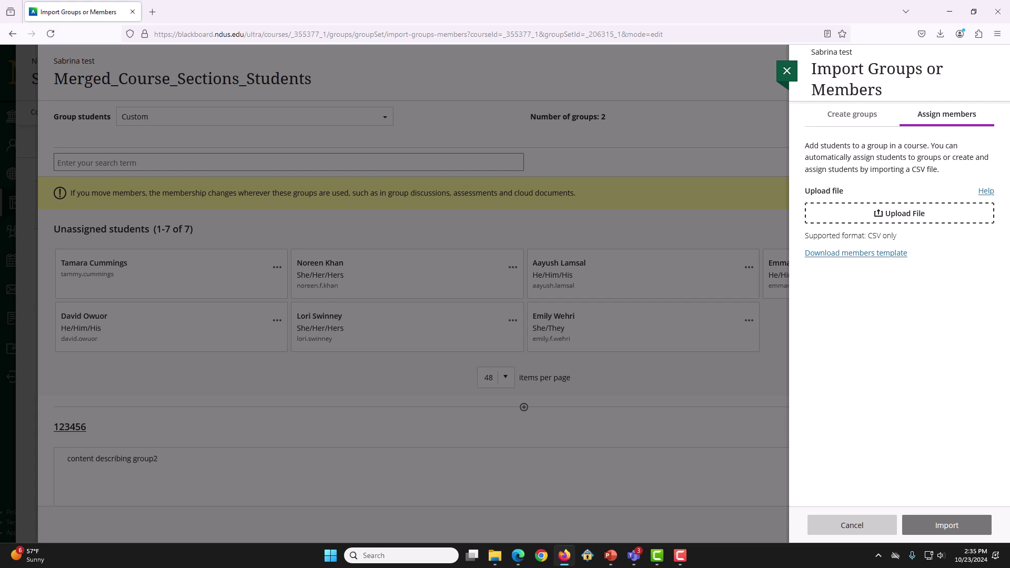
{"action": "left_click", "coordinate": [899, 213]}
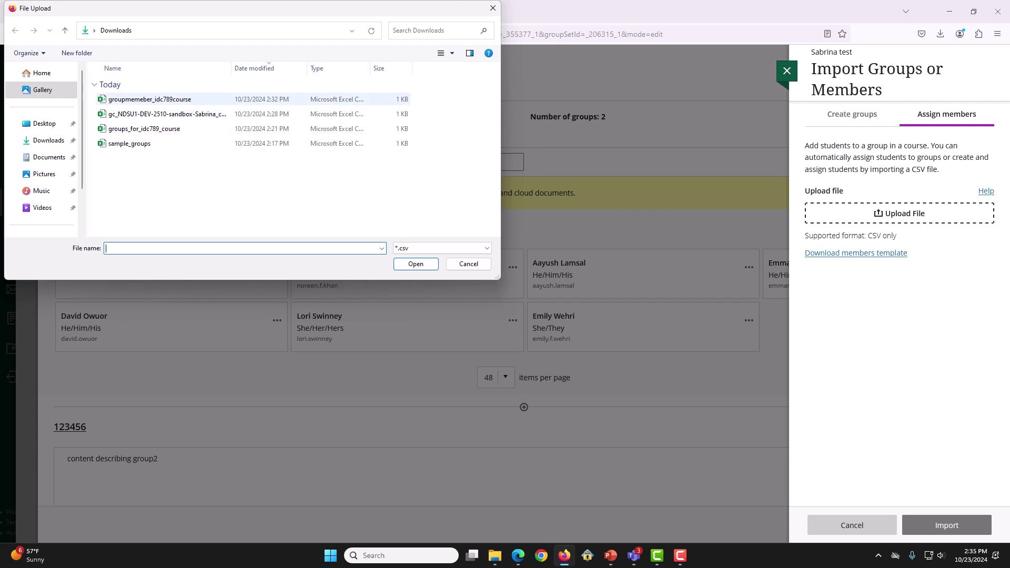
{"action": "left_click", "coordinate": [205, 100]}
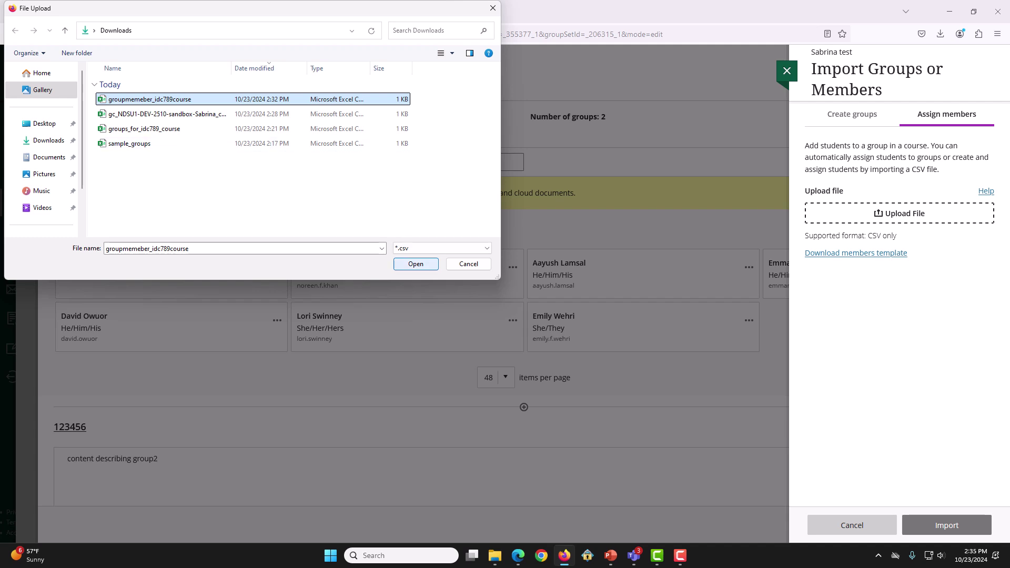
{"action": "key", "text": "Return"}
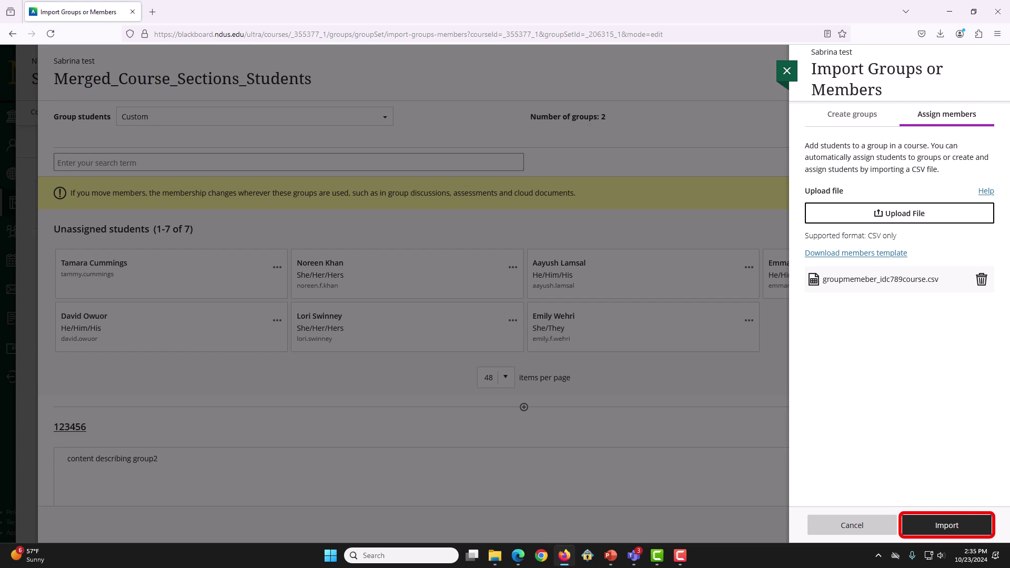
{"action": "key", "text": "Return"}
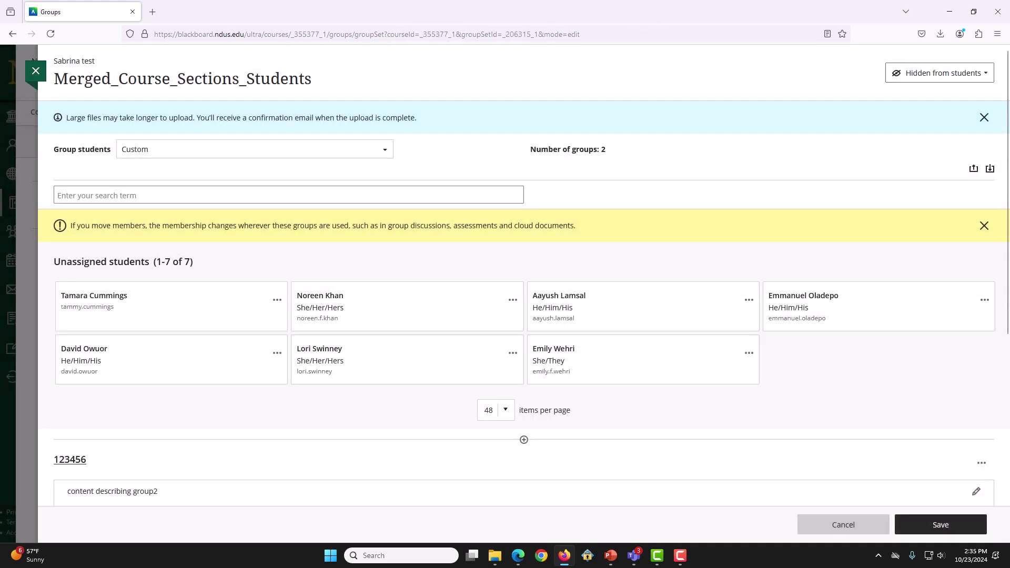
Step: Close the group set editor to view the 4 and 3 member groups
{"action": "left_click", "coordinate": [35, 70]}
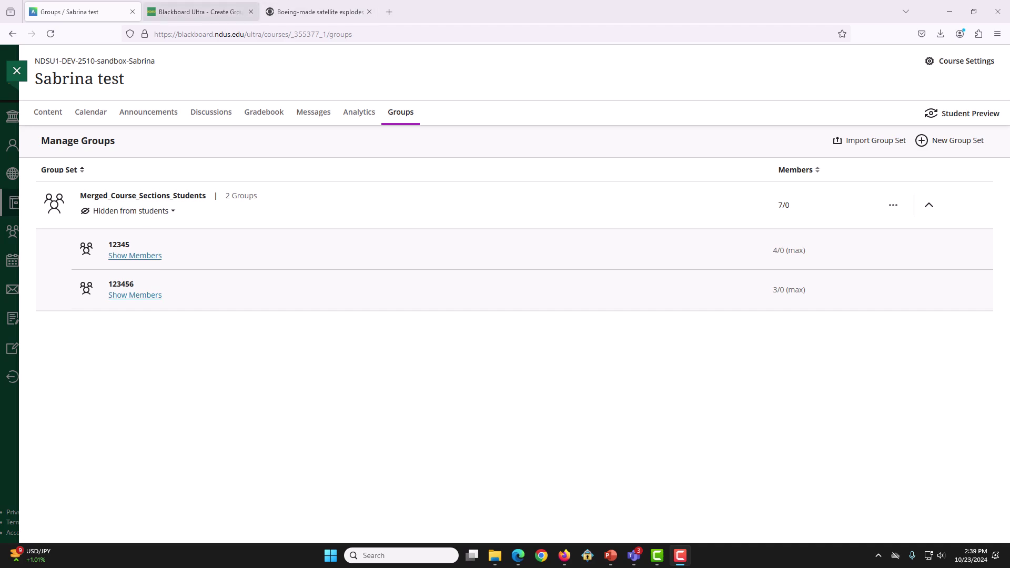
Step: Switch to the browser tab with the Knowledge Base Create Groups article
{"action": "left_click", "coordinate": [200, 11]}
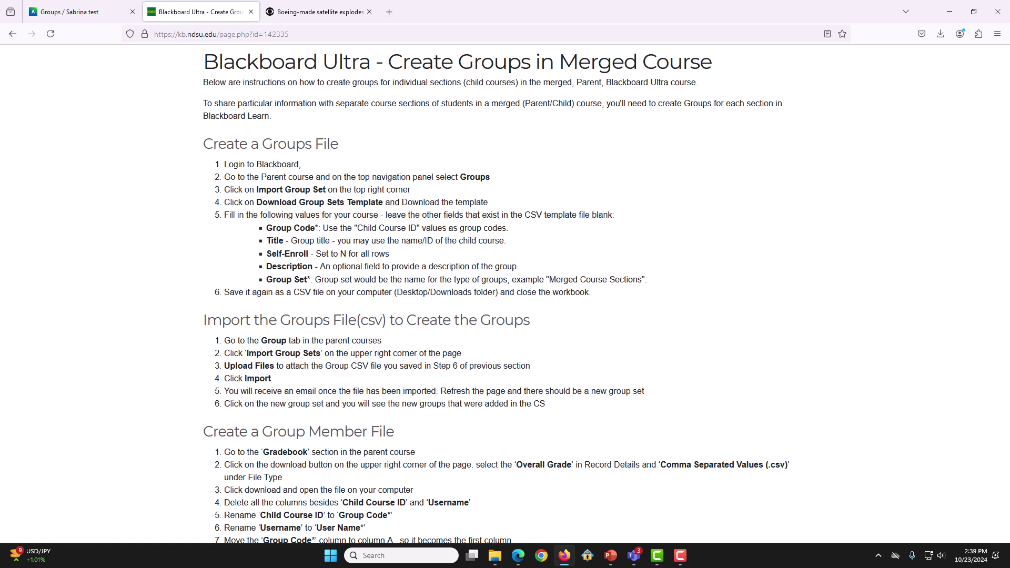